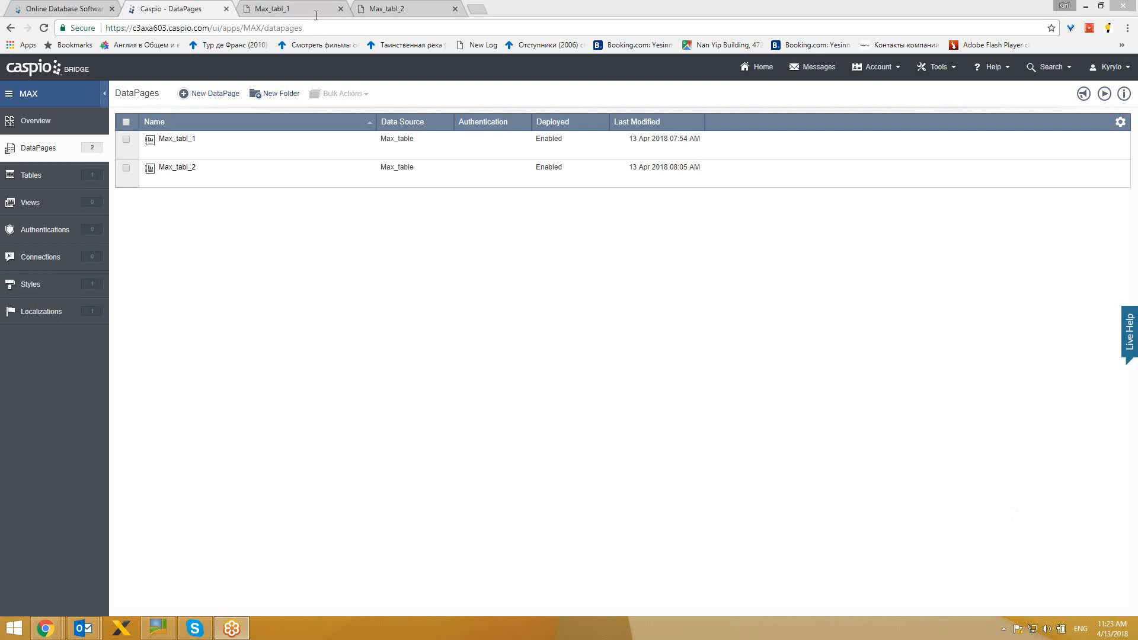
Switch to the deployed Max_tabl_1 gallery report, page through all three records and return to the first one
click(285, 9)
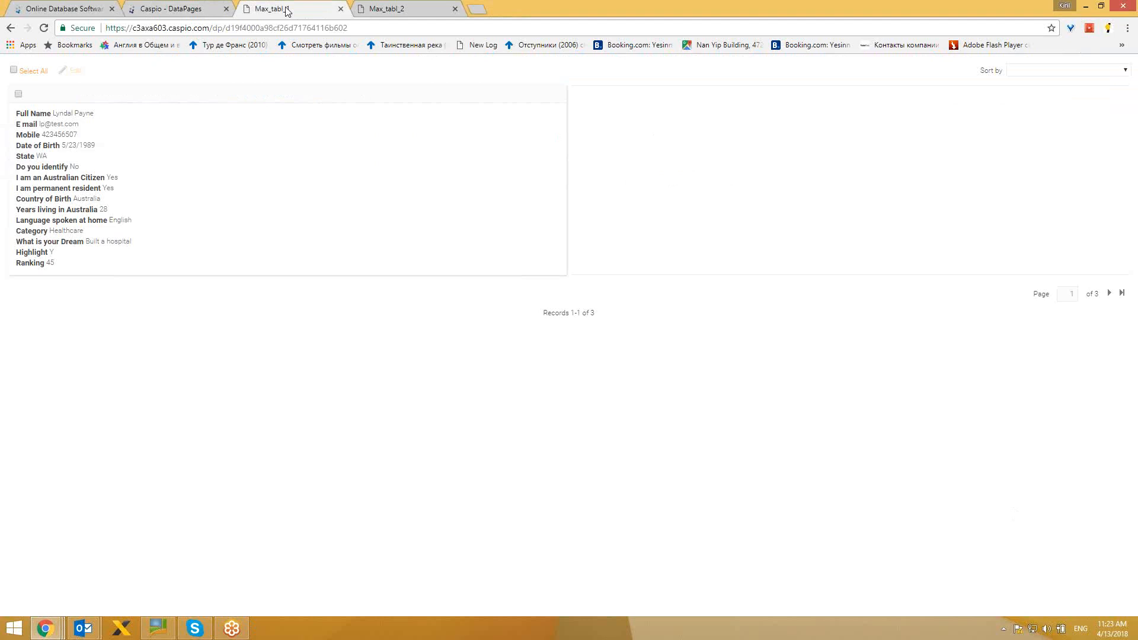
click(1119, 25)
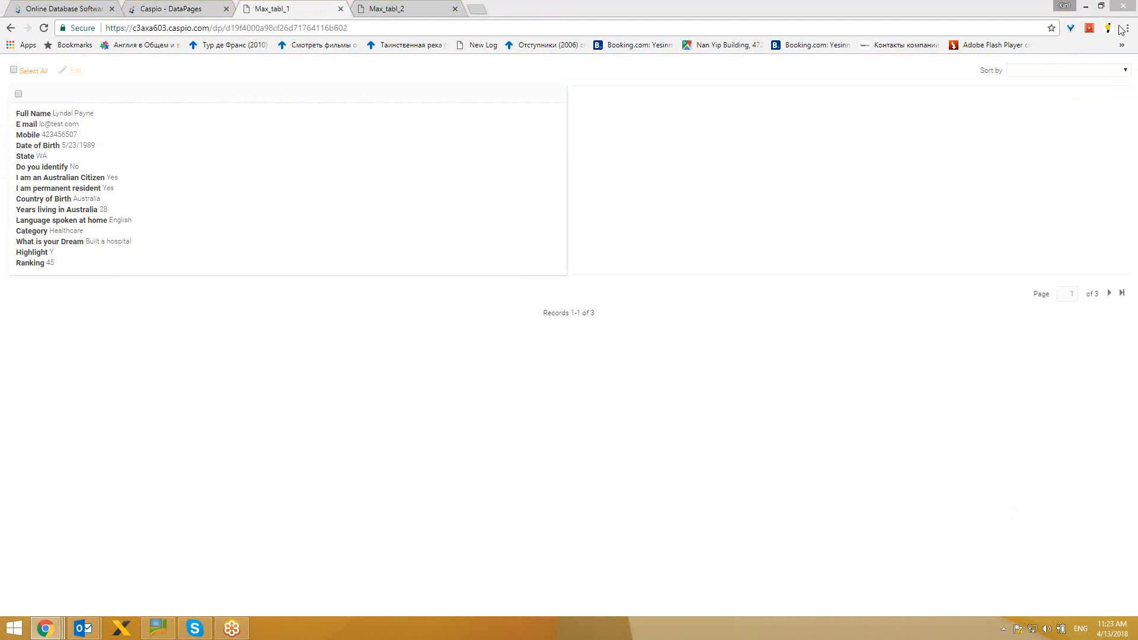
click(506, 63)
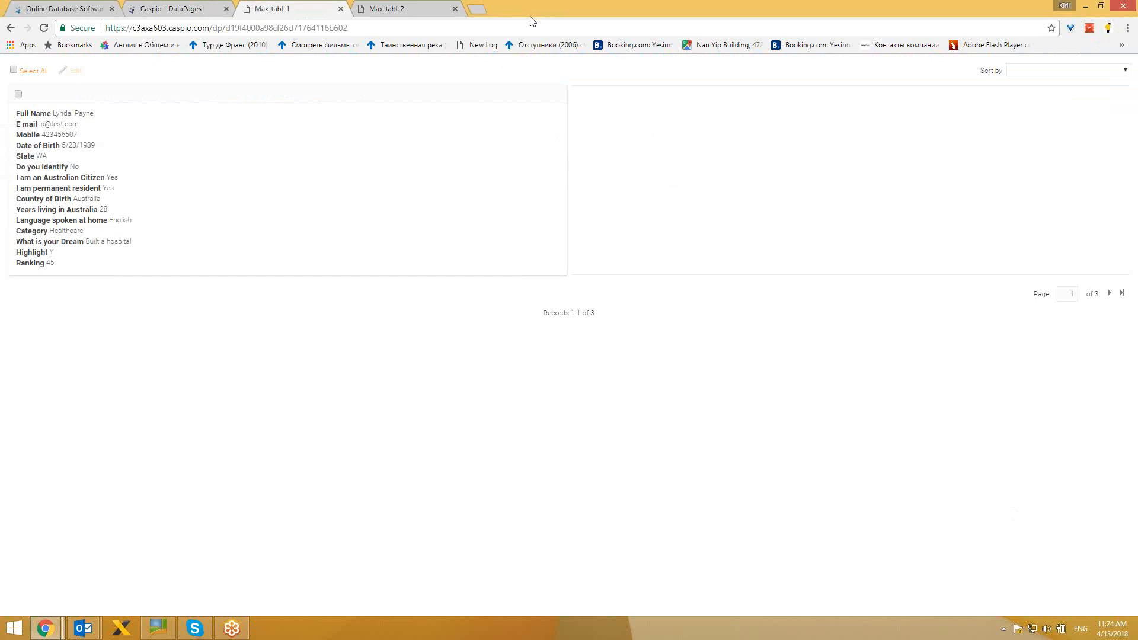
click(1110, 294)
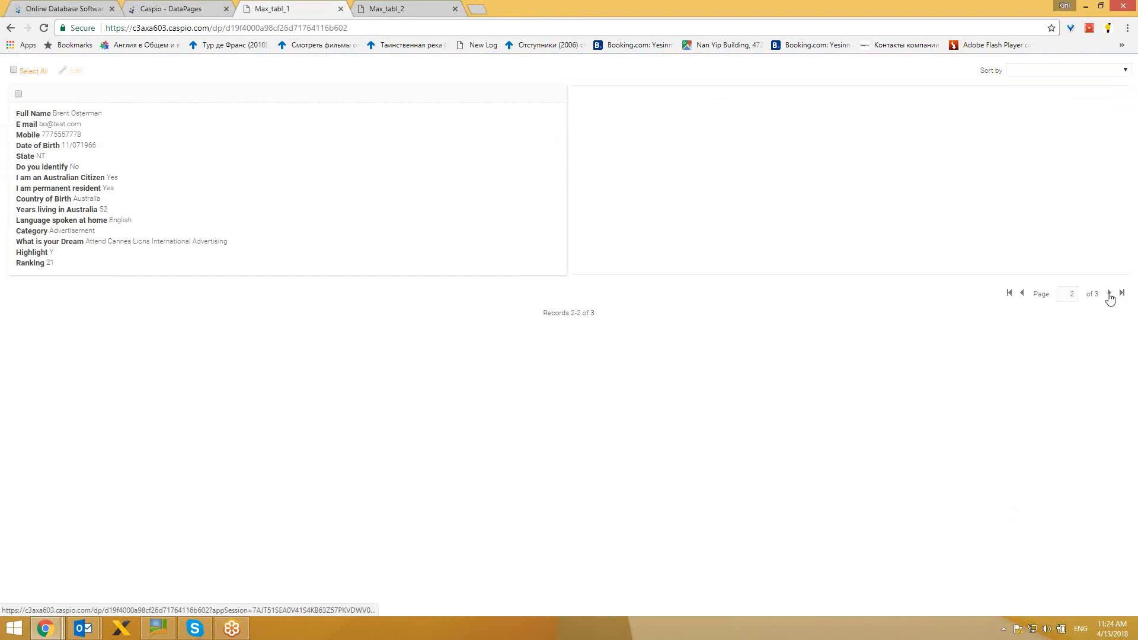
click(1109, 294)
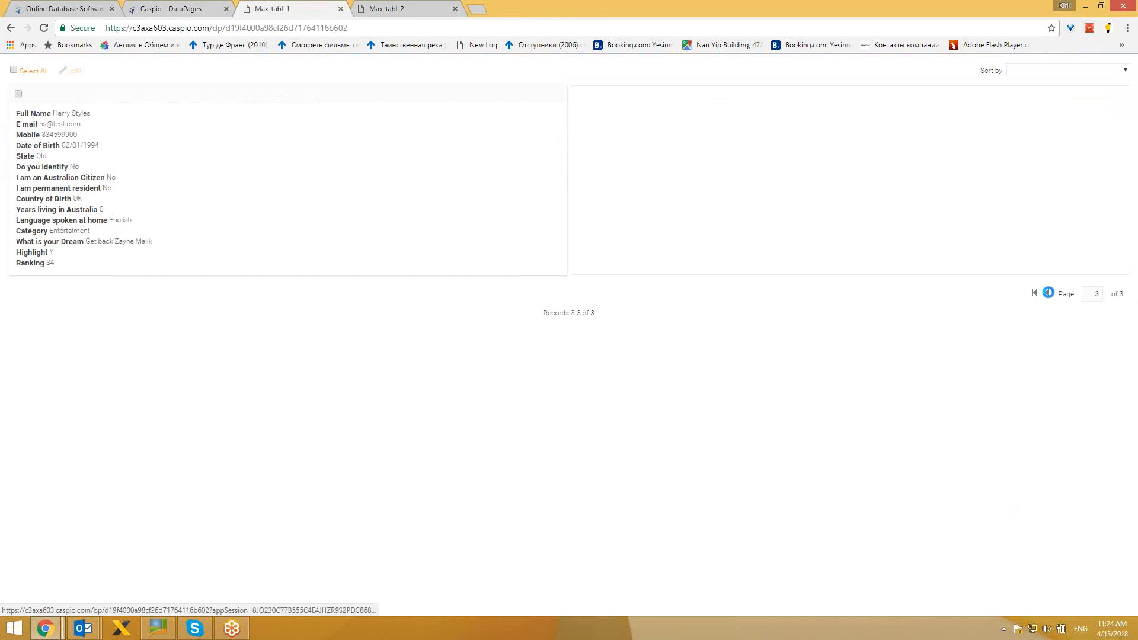
click(1048, 293)
click(1023, 293)
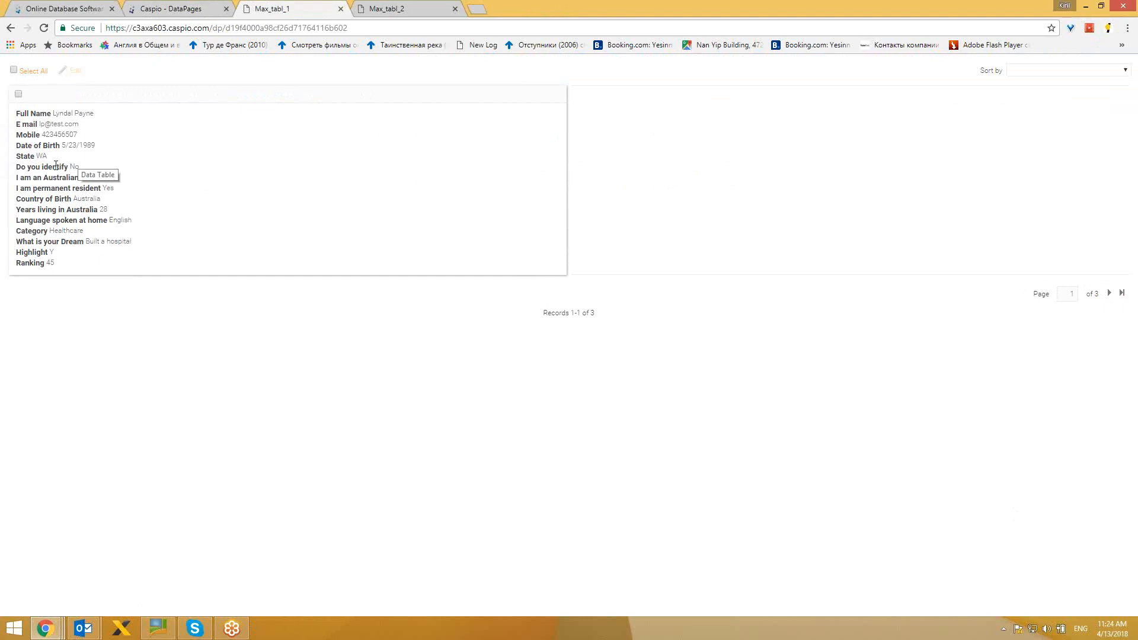
Bulk-edit the first record in the gallery: set Ranking to 34, enable Highlight and save the update
click(18, 94)
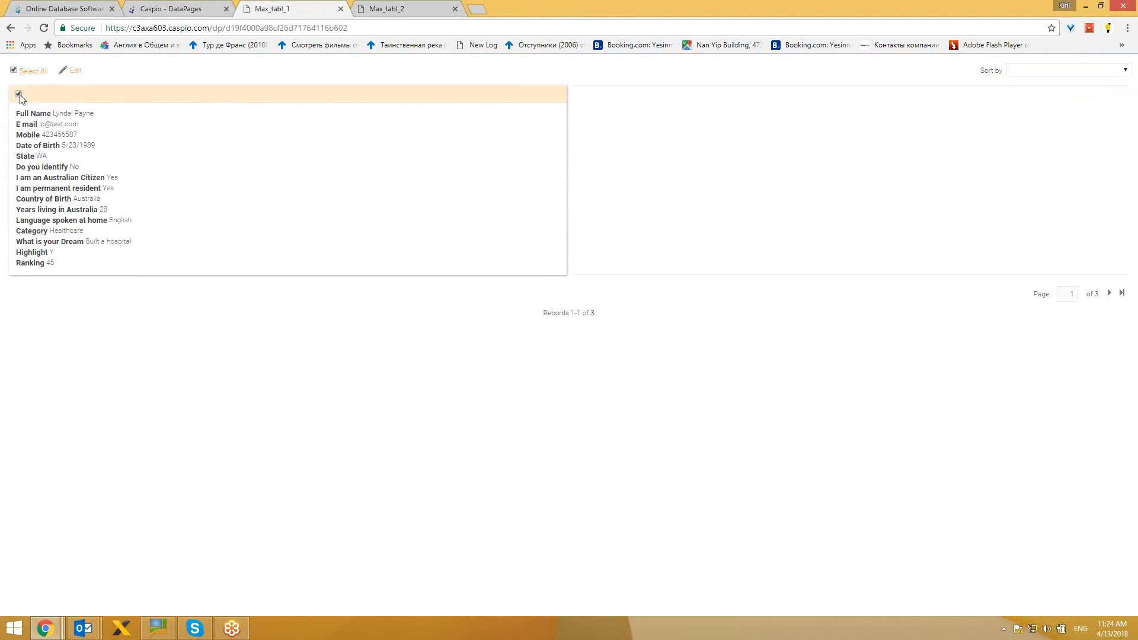
click(74, 71)
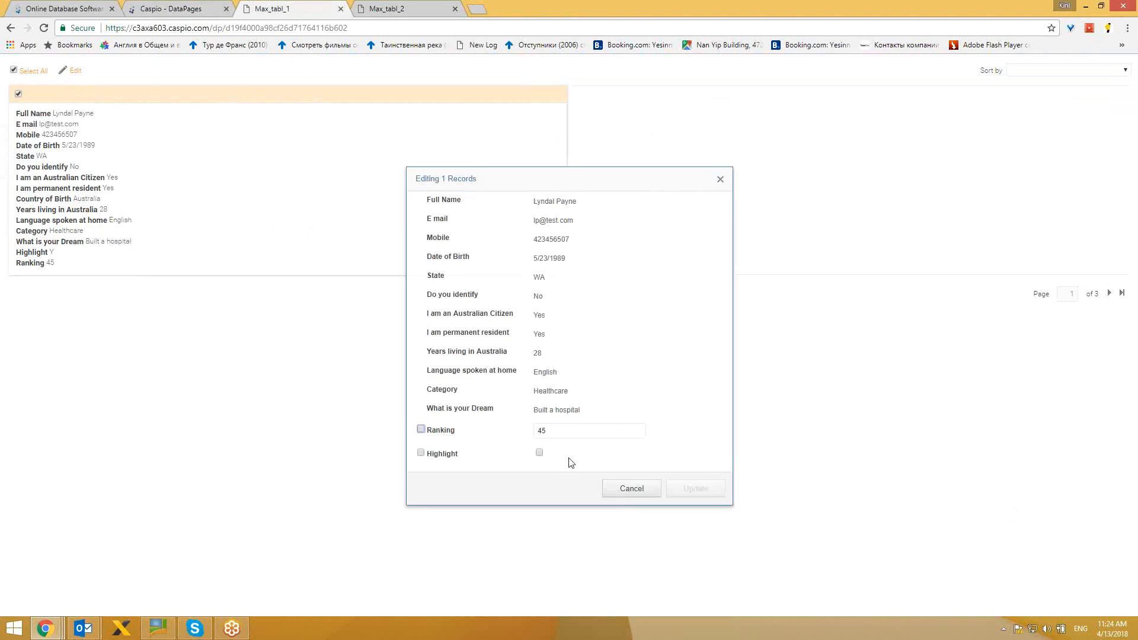
drag(563, 431, 511, 427)
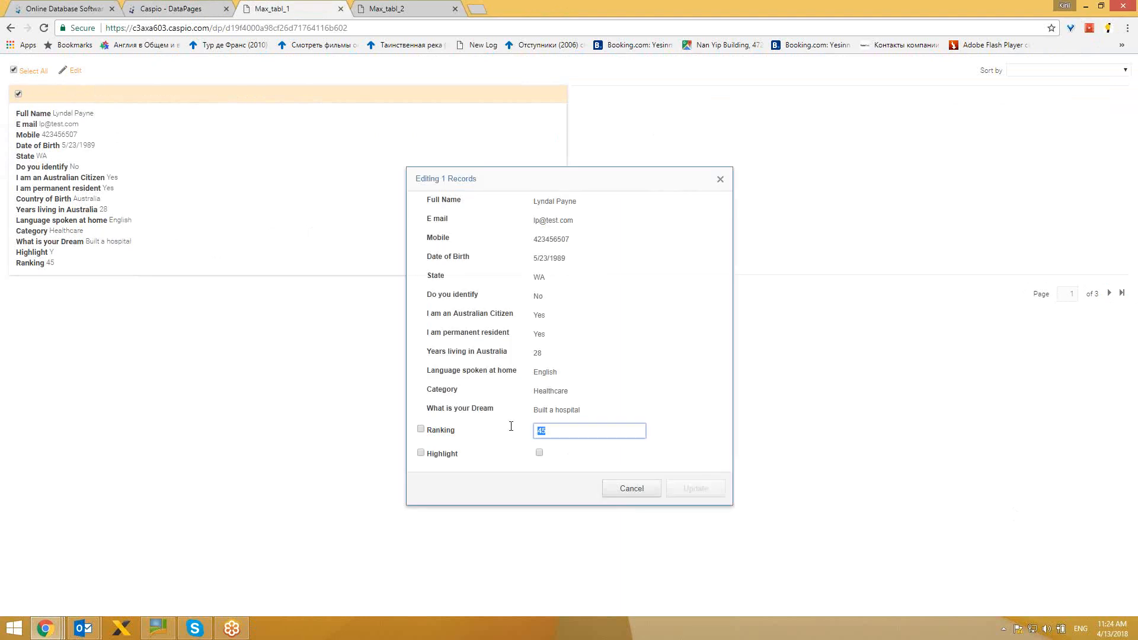
text(34)
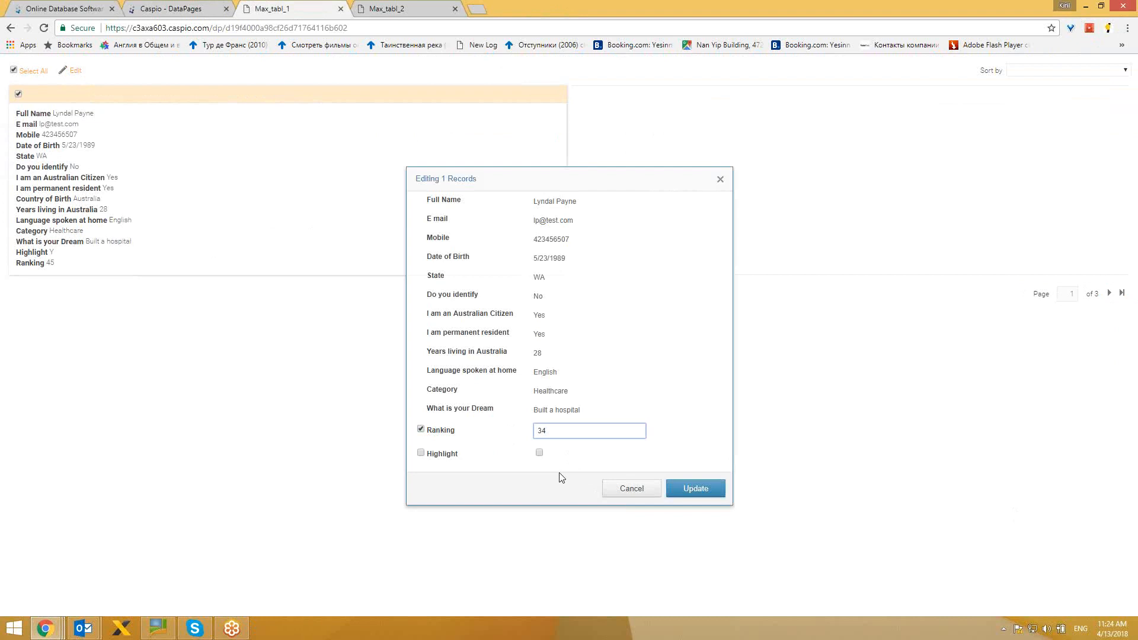
click(540, 453)
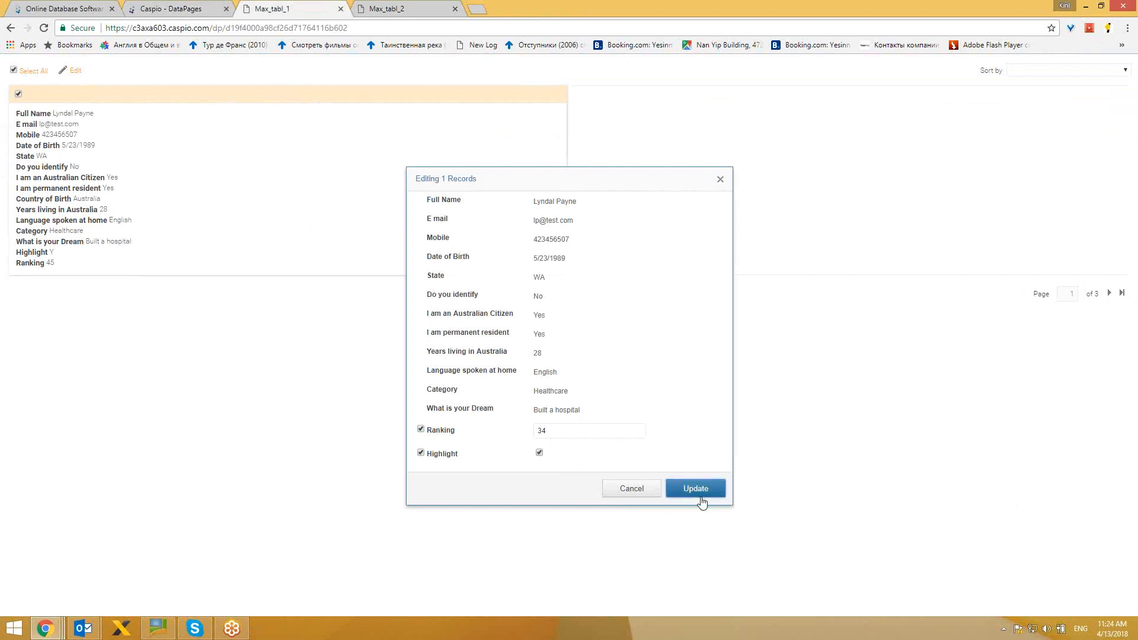
click(696, 489)
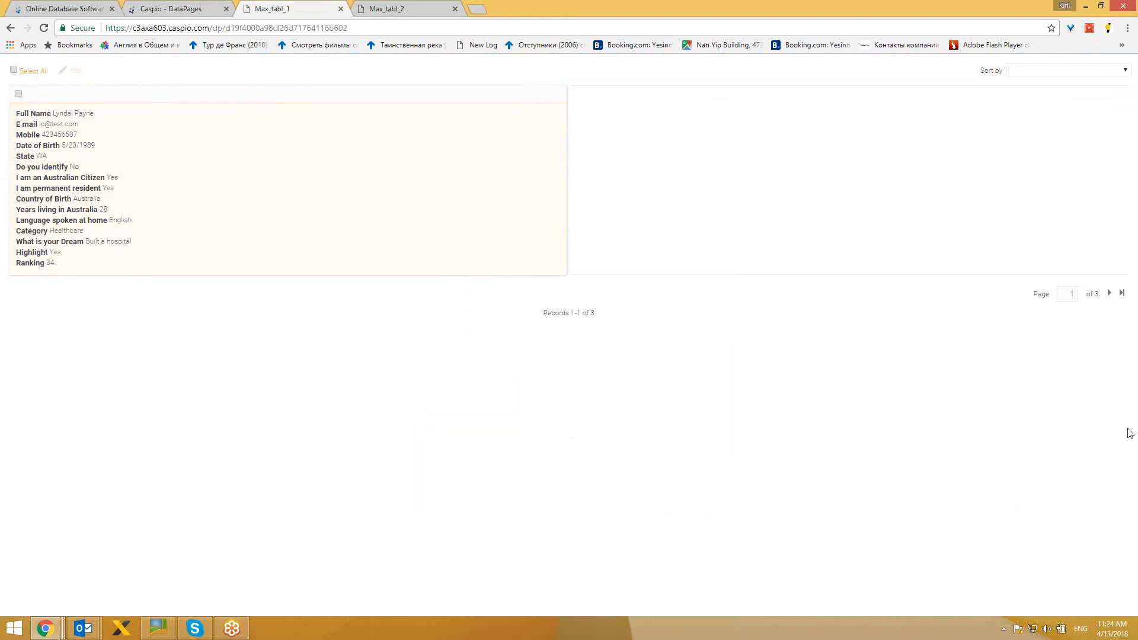
Bulk-edit the second record, setting Ranking to 23 and enabling Highlight, save it and move on to the third record
click(1109, 293)
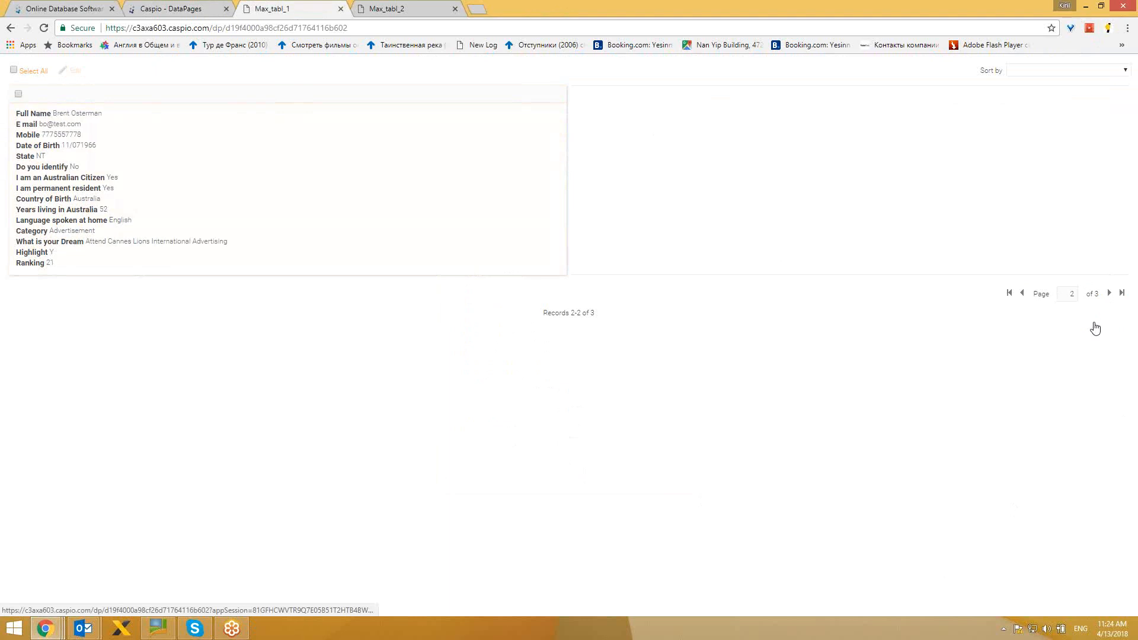
click(19, 94)
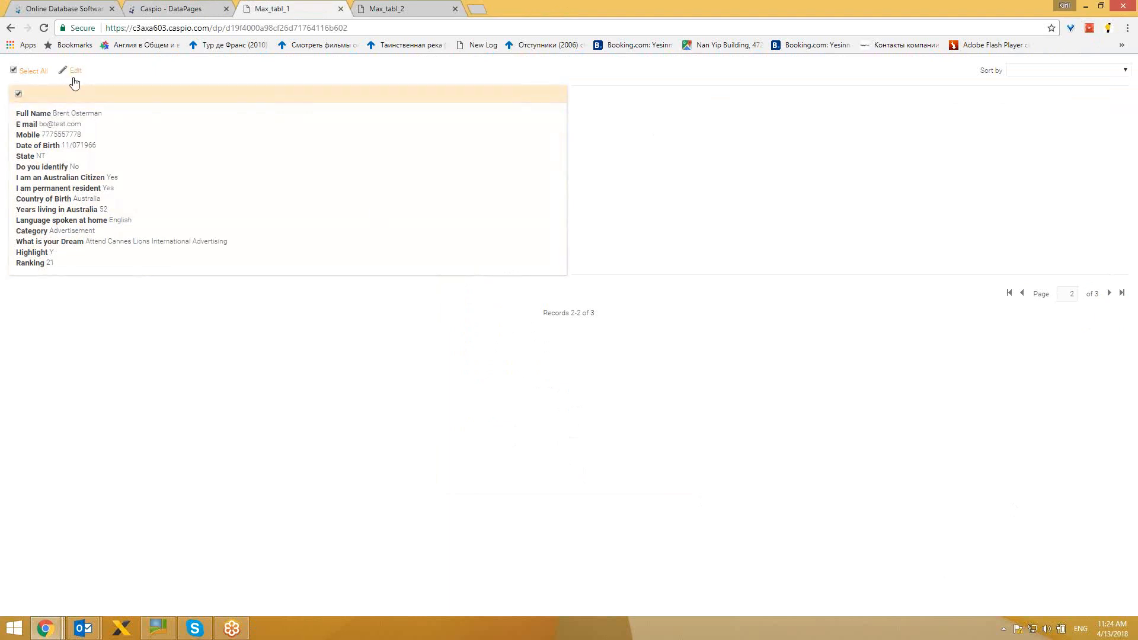
click(74, 72)
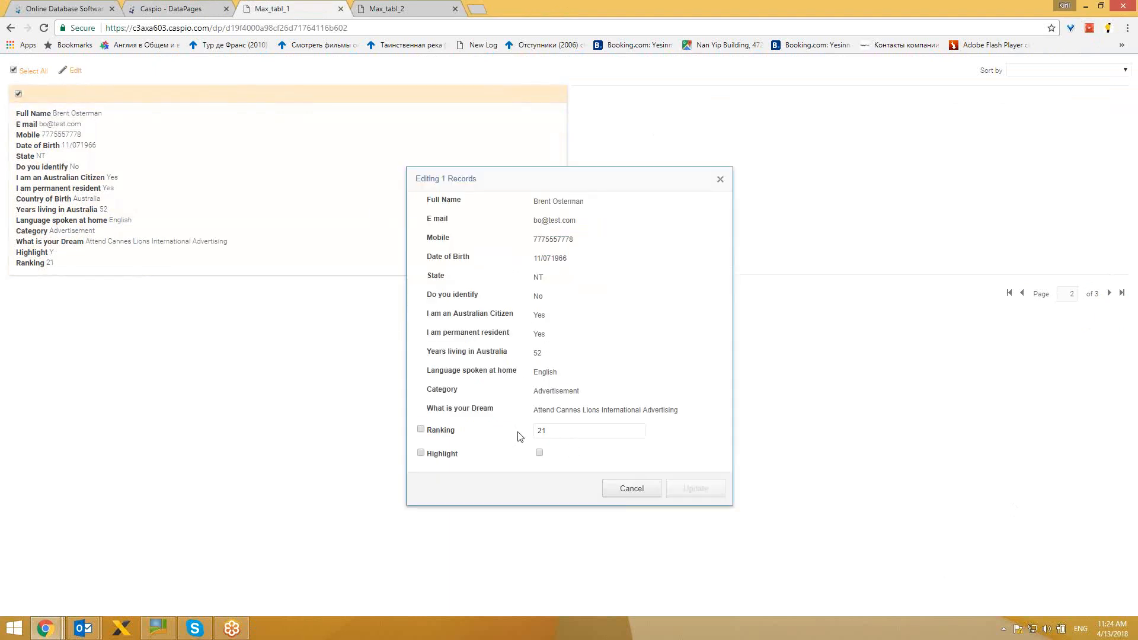
double_click(540, 431)
text(23)
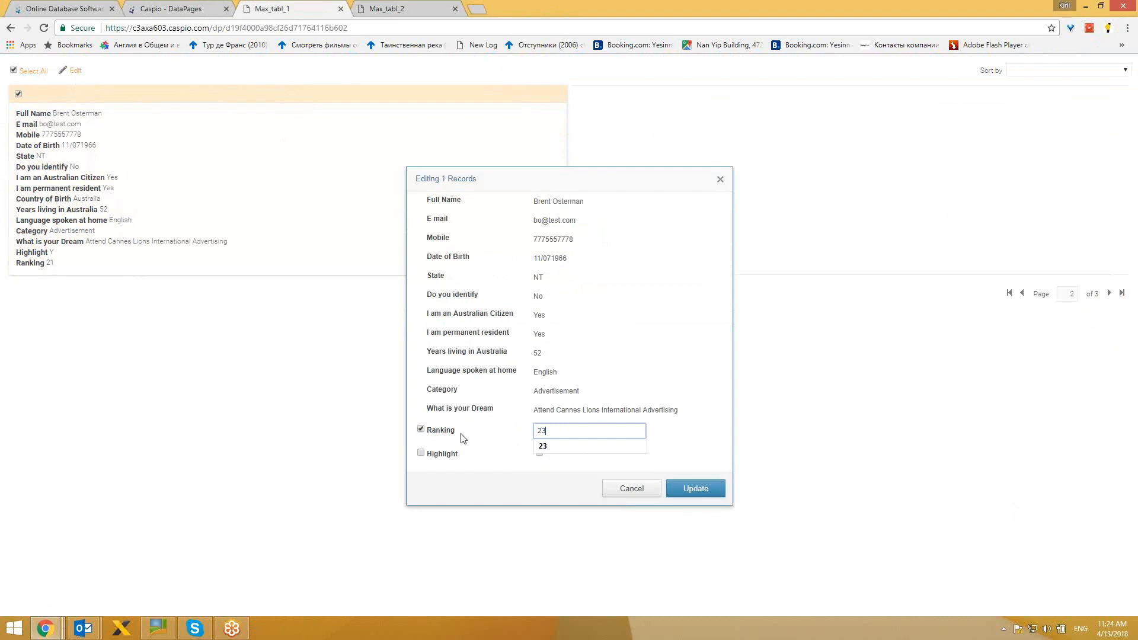
click(539, 453)
click(691, 494)
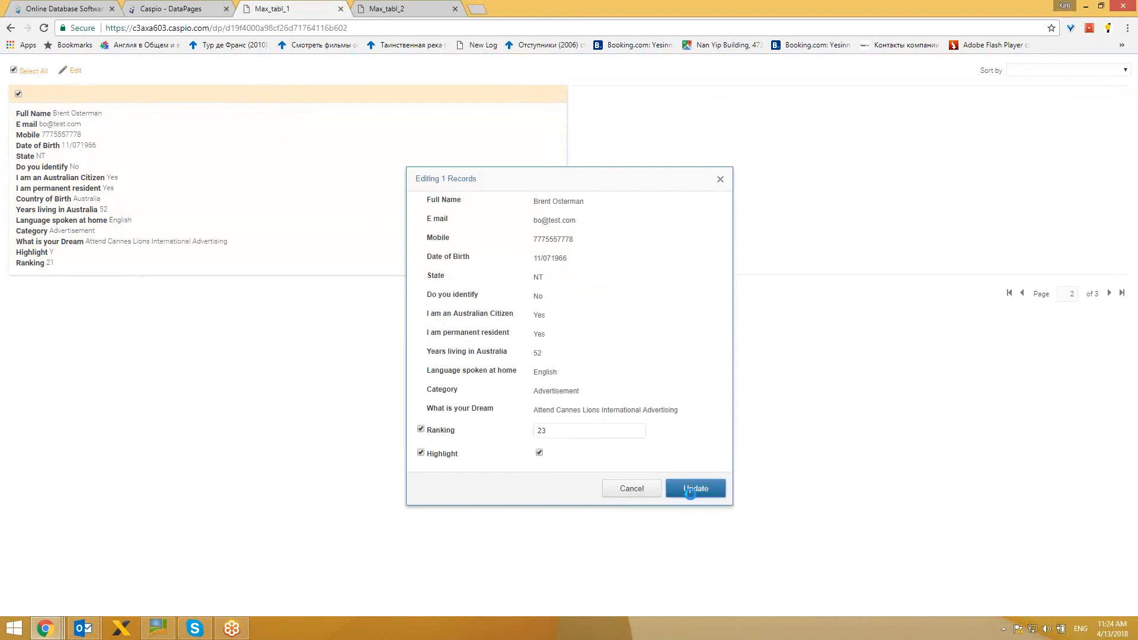
click(1111, 293)
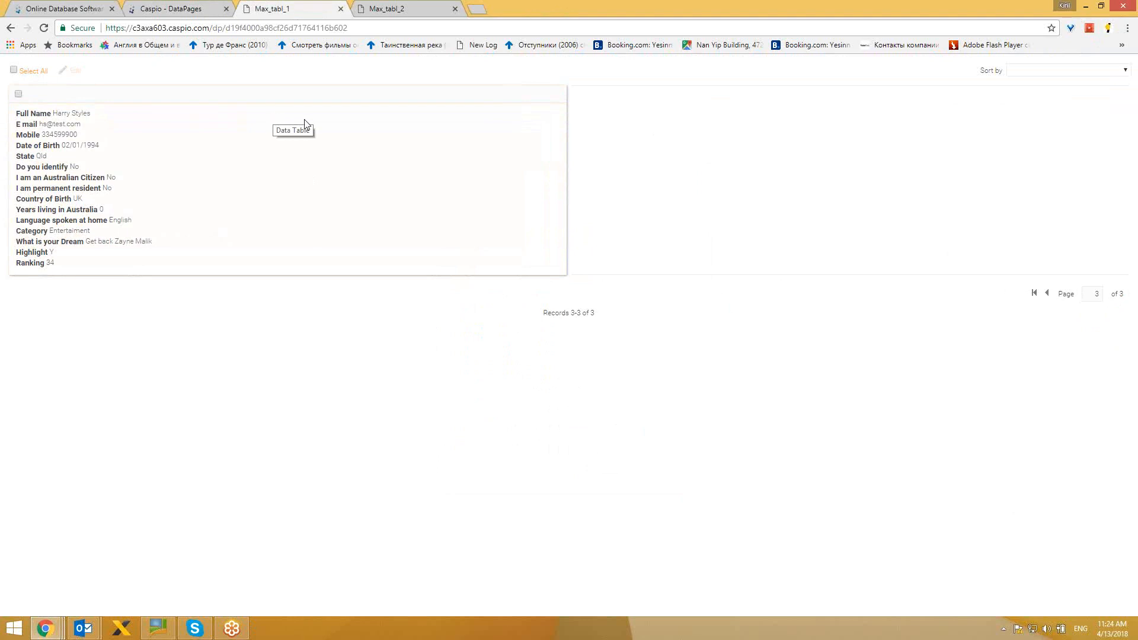
Return to the MAX app's DataPages list and open the Max_tabl_1 DataPage for editing
click(145, 8)
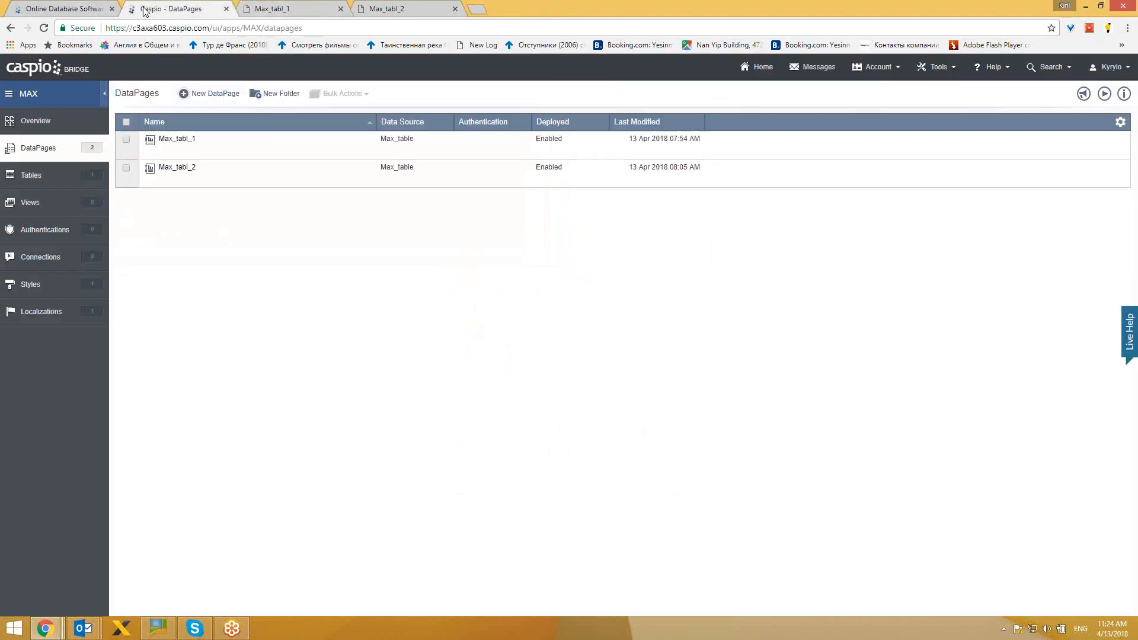
mouse_move(328, 181)
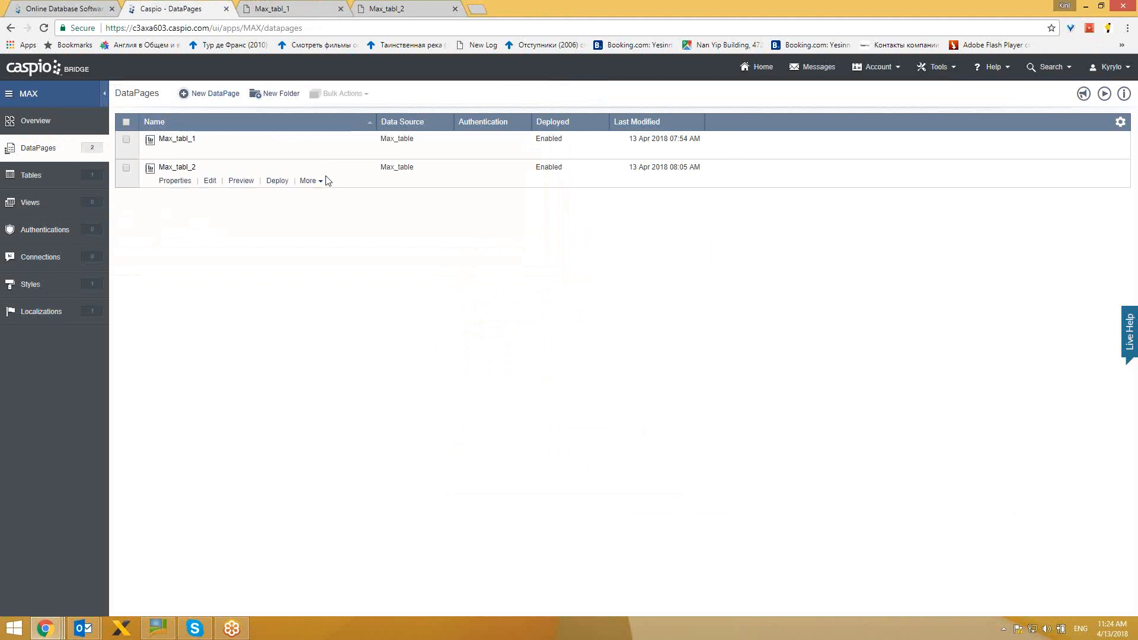
mouse_move(215, 154)
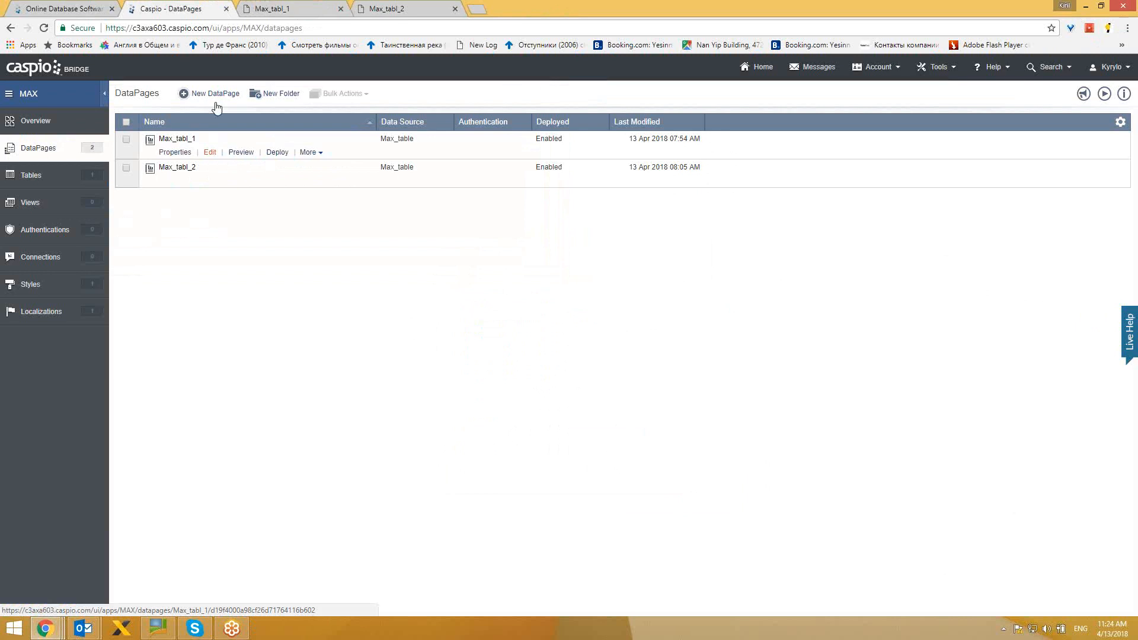
click(214, 156)
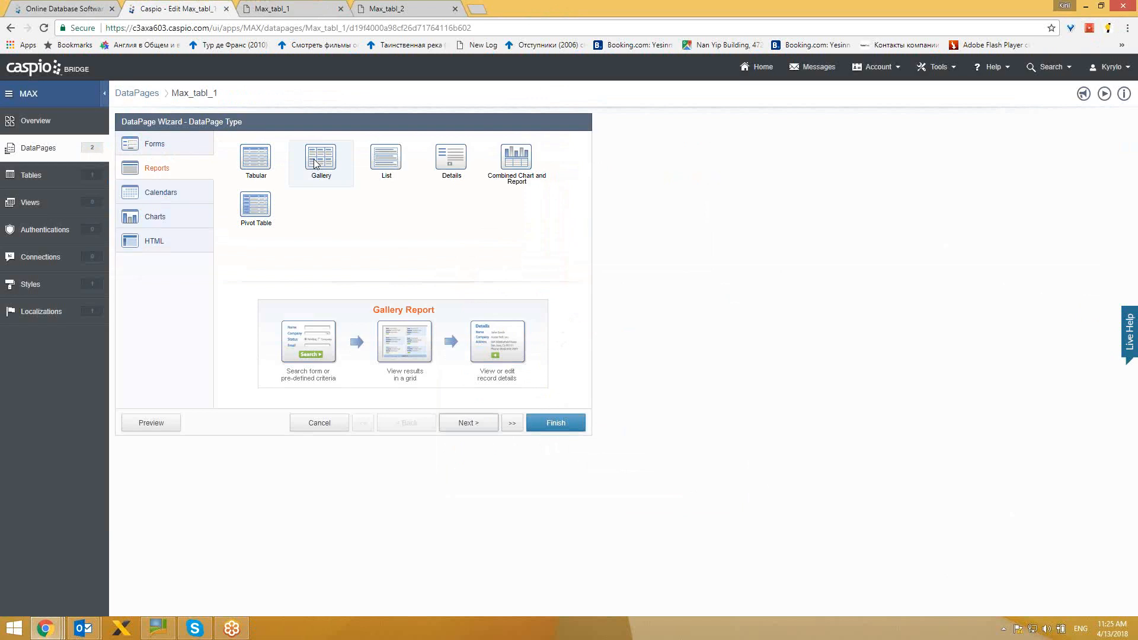
Check the Max_tabl_1 wizard's data source settings, keeping Max_table as the source, and continue to the search type
click(433, 422)
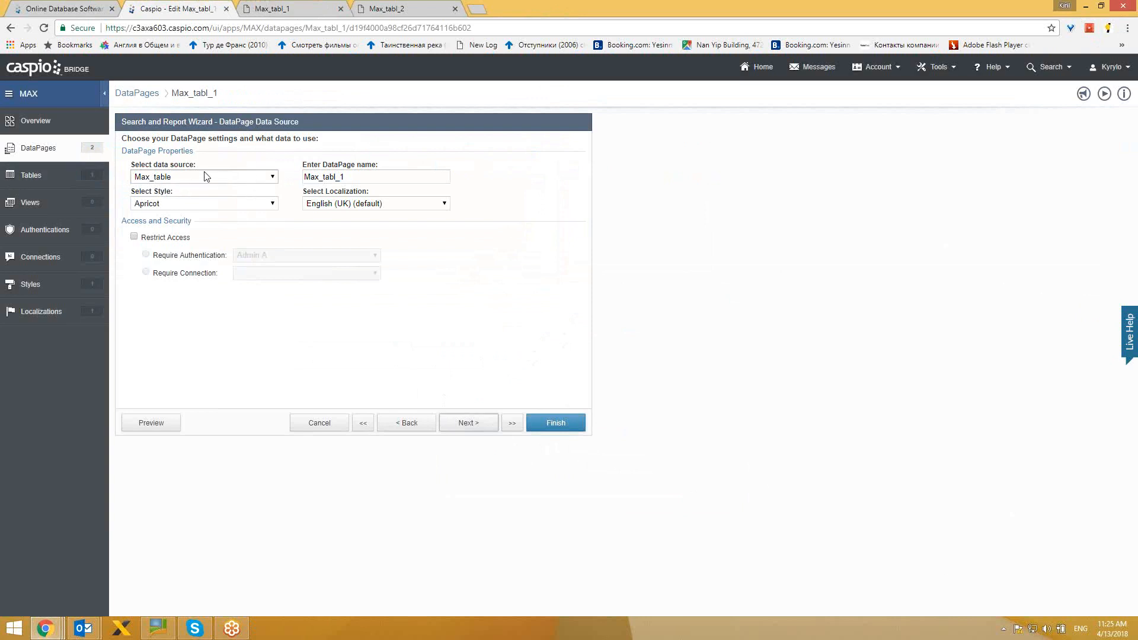
click(258, 181)
click(261, 178)
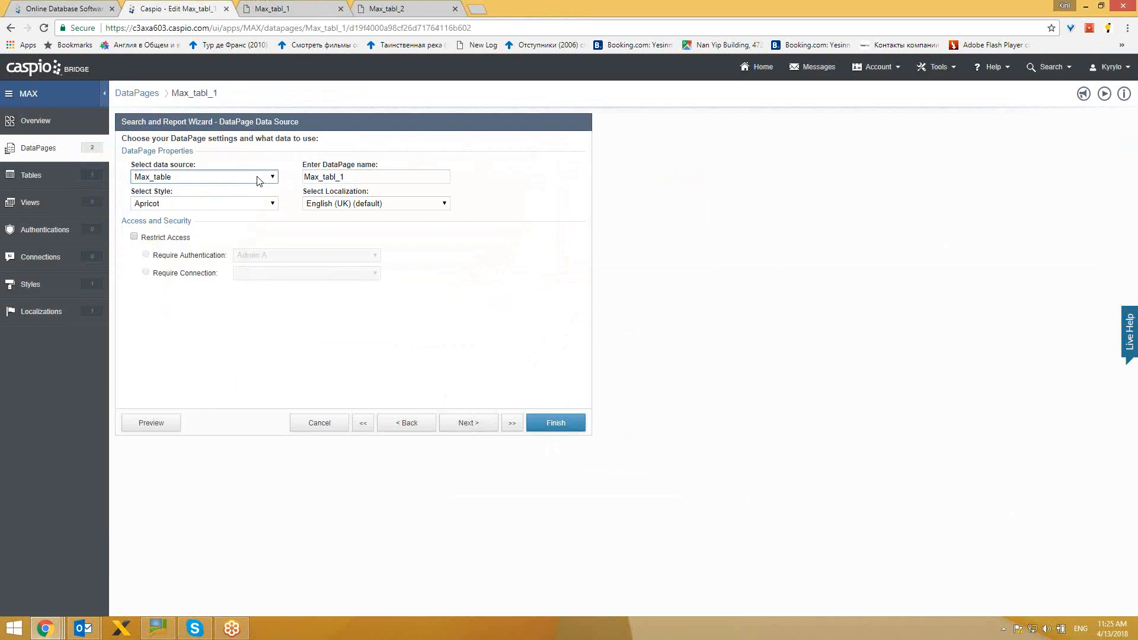
click(480, 424)
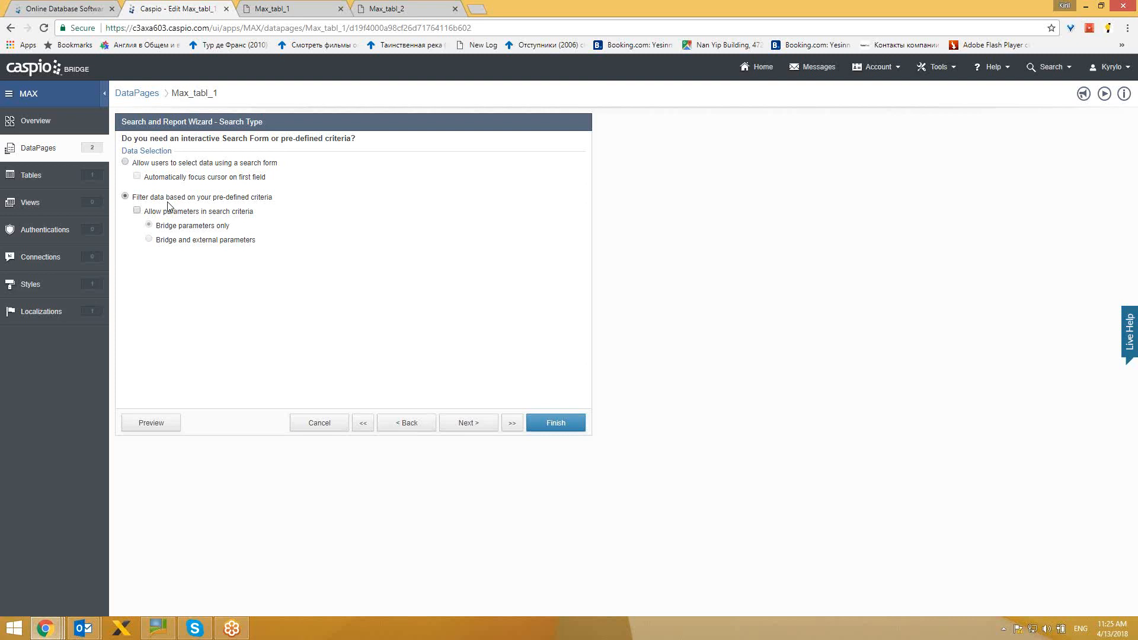
Review the wizard's filtering fields, results page fields and editing options, and continue to the bulk edit field configuration
click(465, 422)
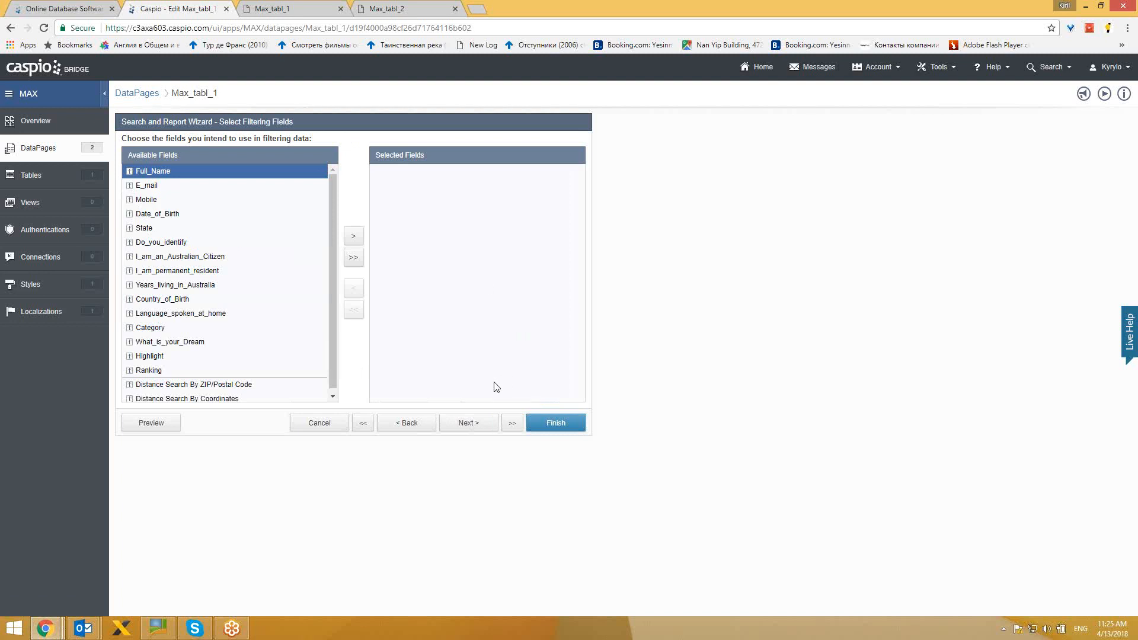
click(475, 429)
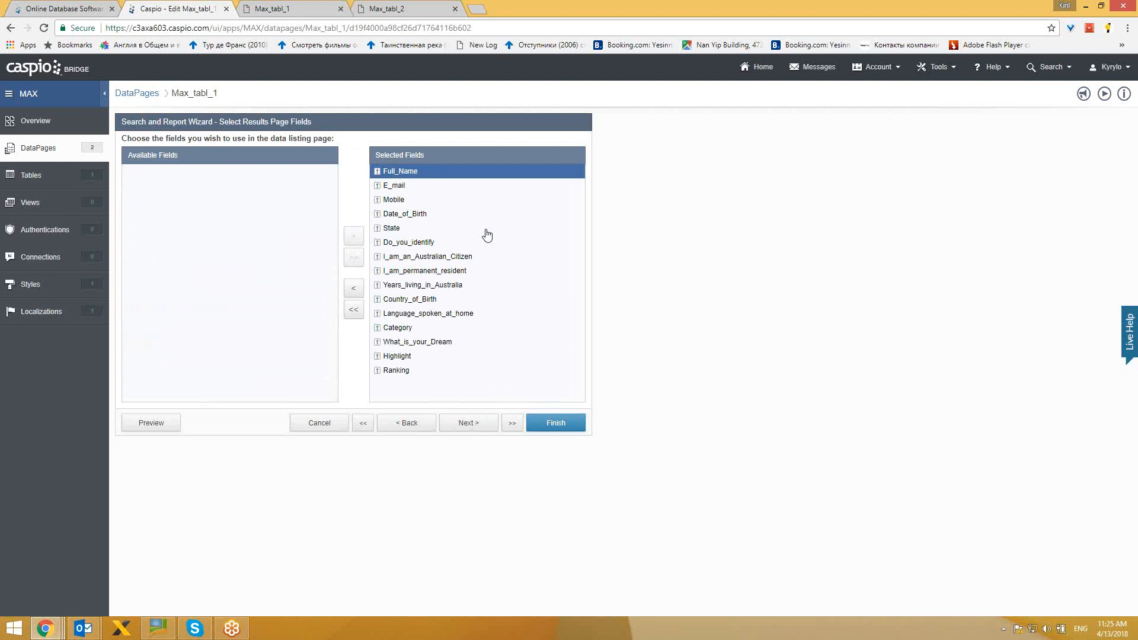
click(472, 425)
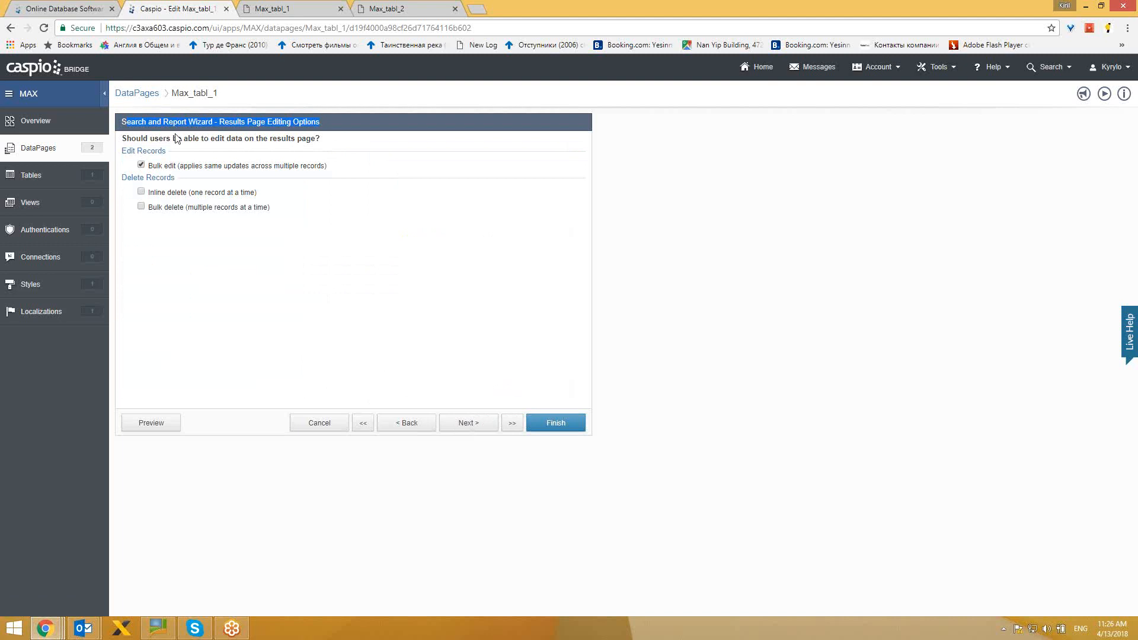
click(467, 424)
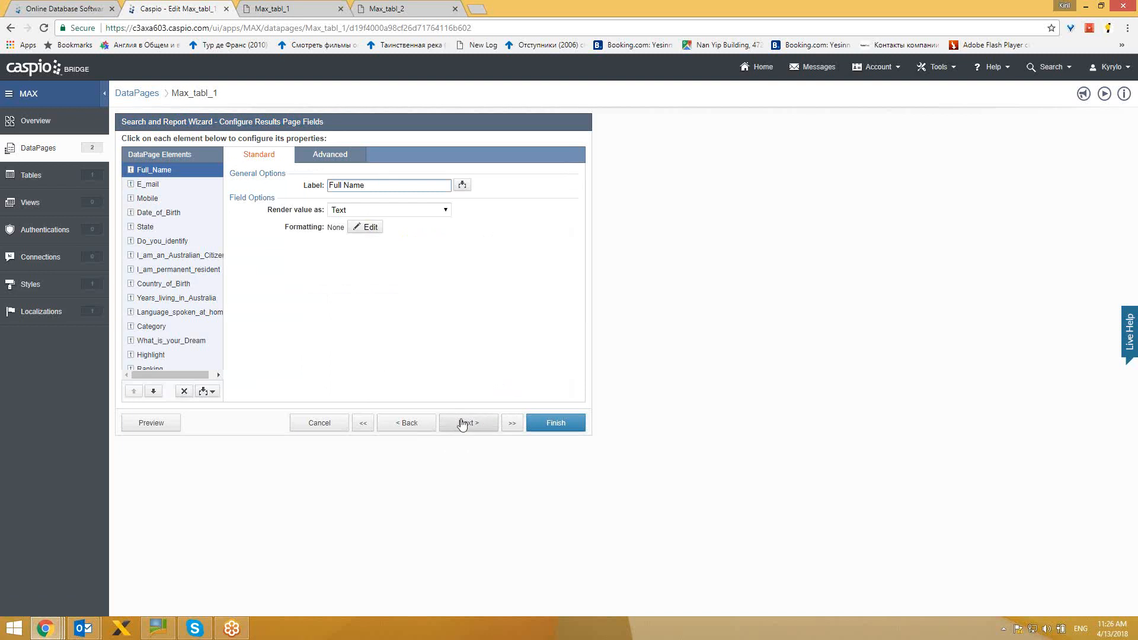
click(465, 429)
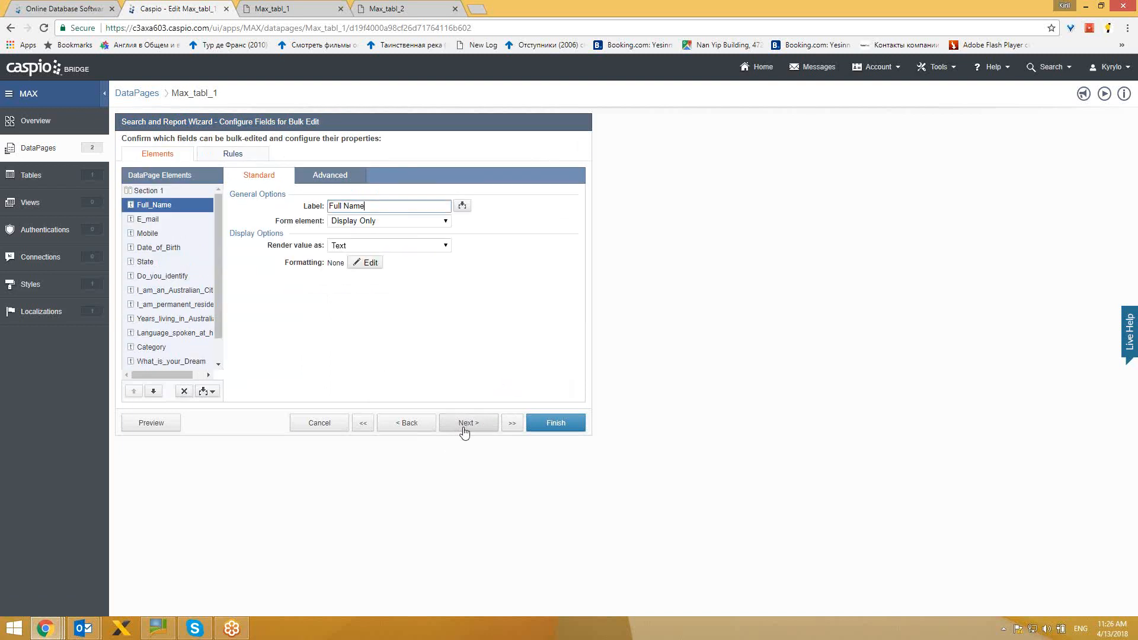
Examine the bulk edit form element settings of the E_mail, What_is_your_Dream and Ranking fields
click(142, 221)
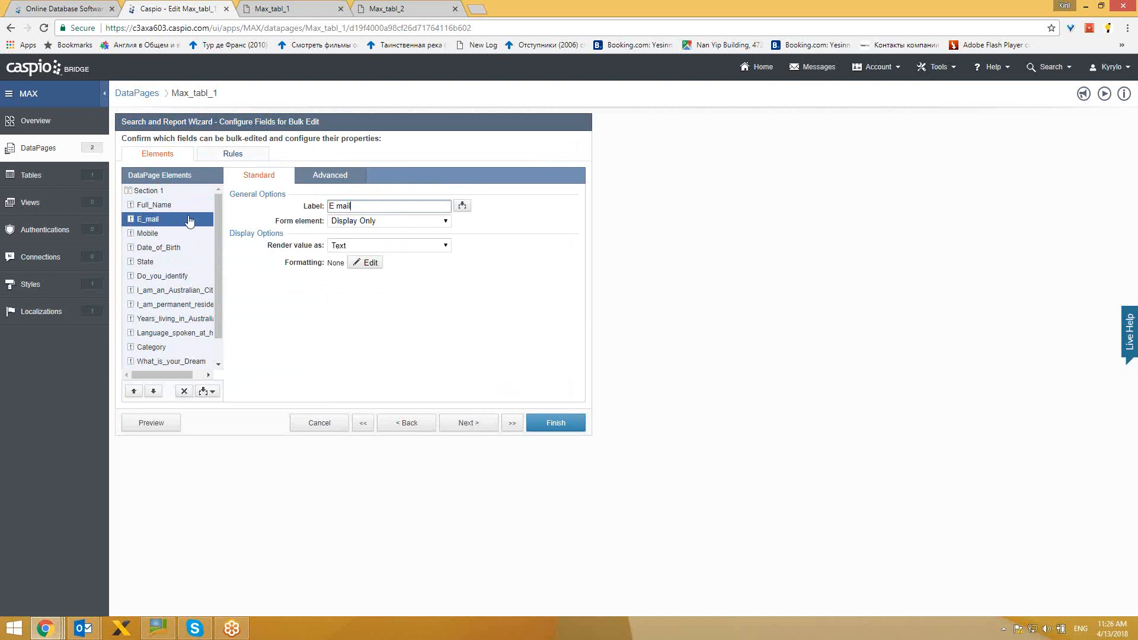
click(388, 223)
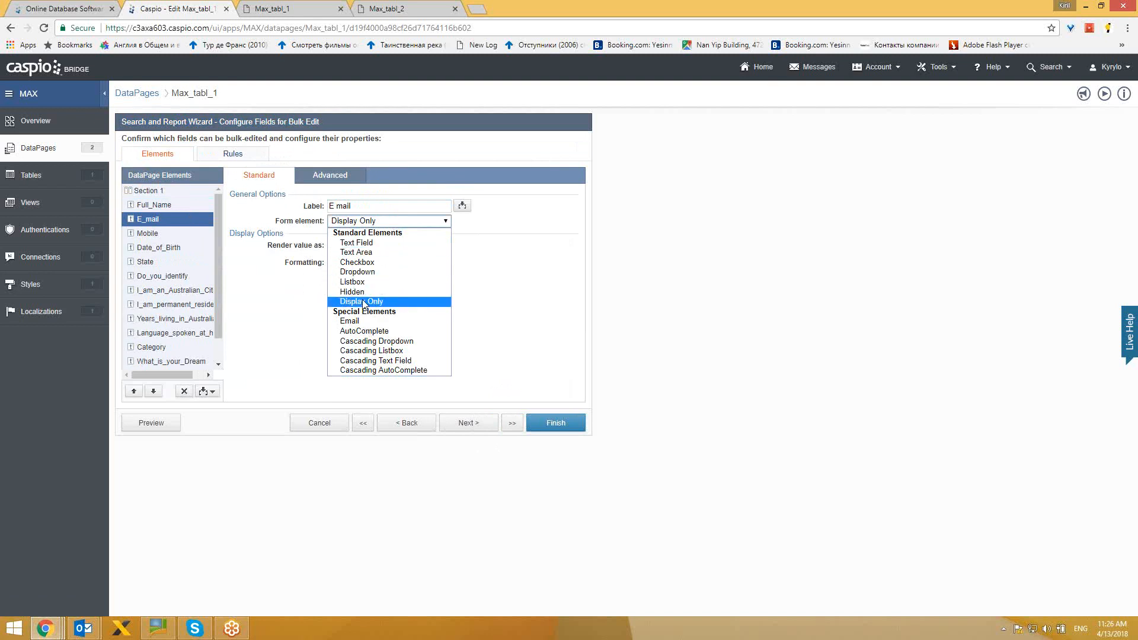
click(250, 289)
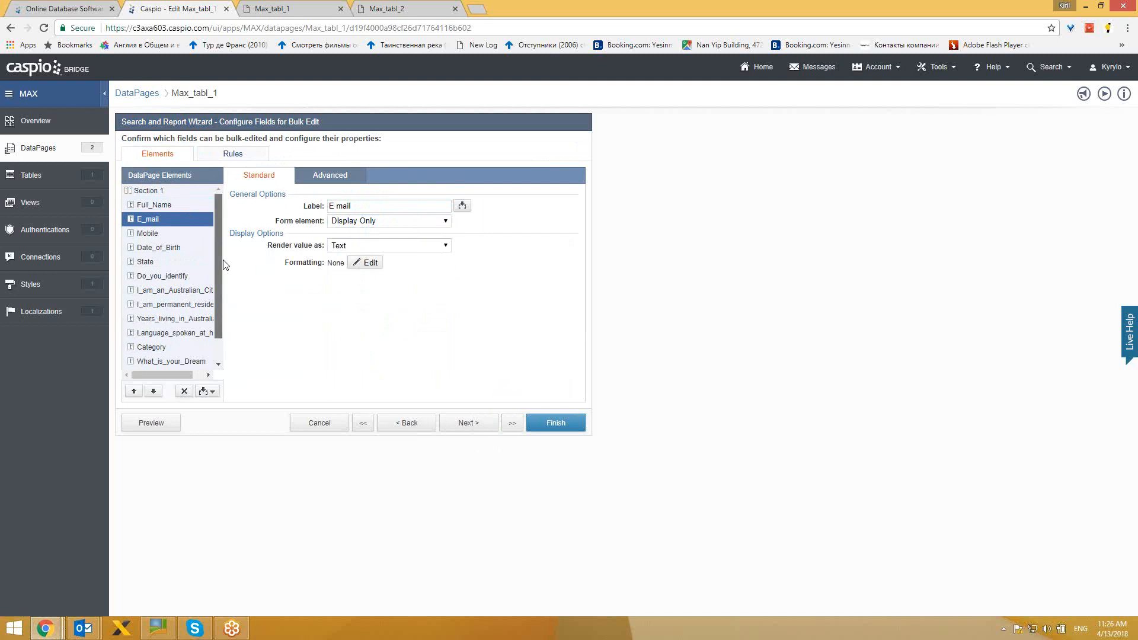
scroll(222, 264, down, 1)
click(150, 339)
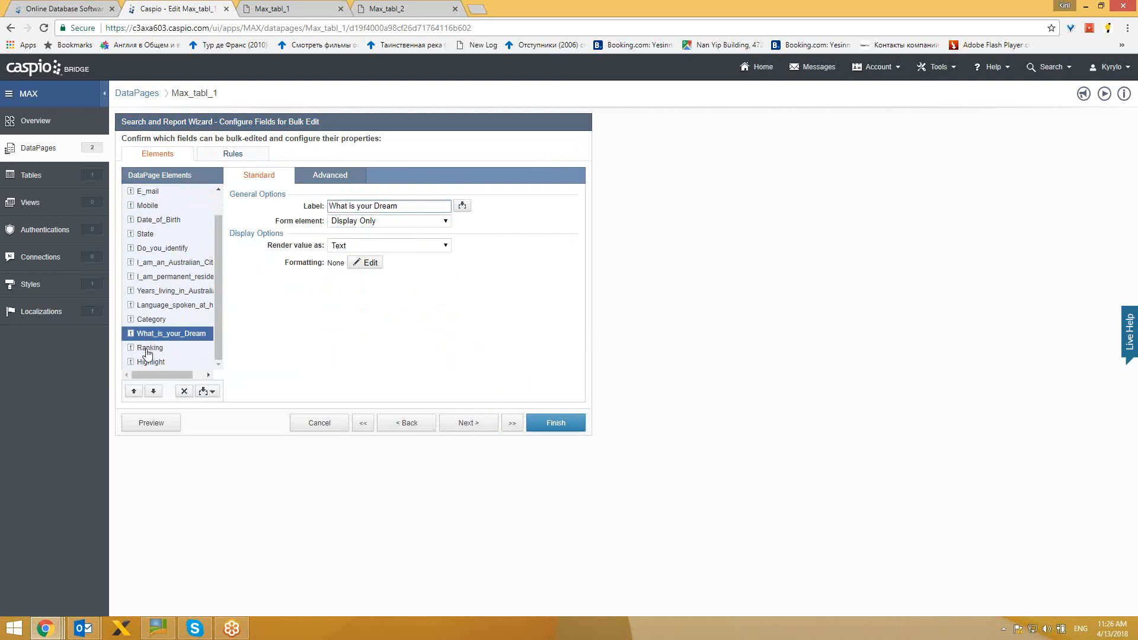
click(148, 350)
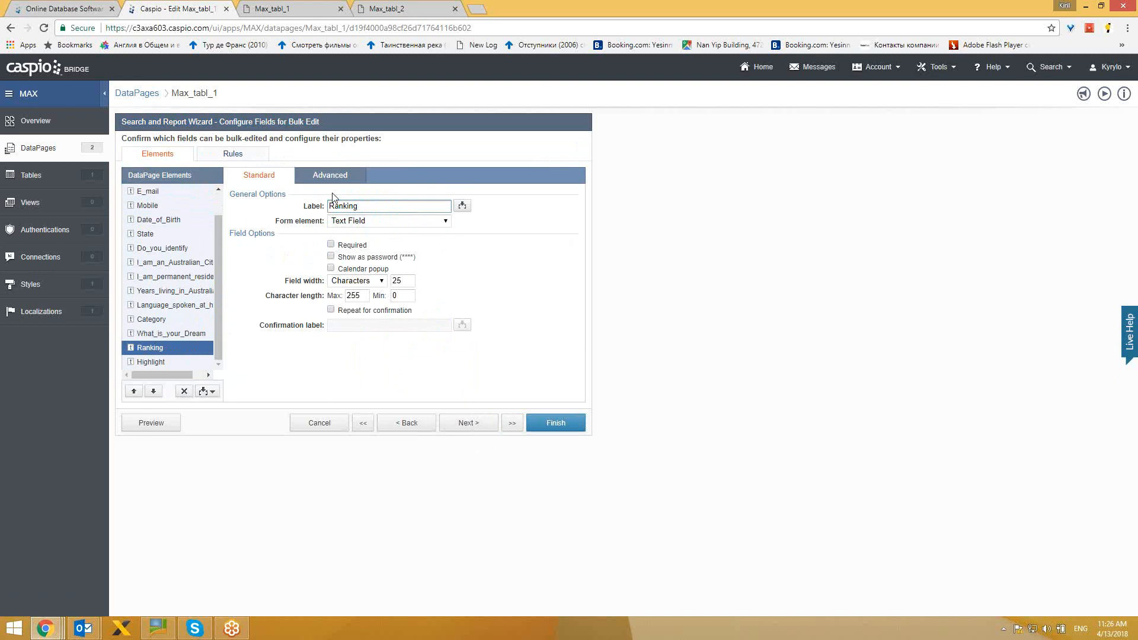
Examine the form element choices of the Ranking and Highlight bulk edit fields, and continue to the results page options
click(361, 222)
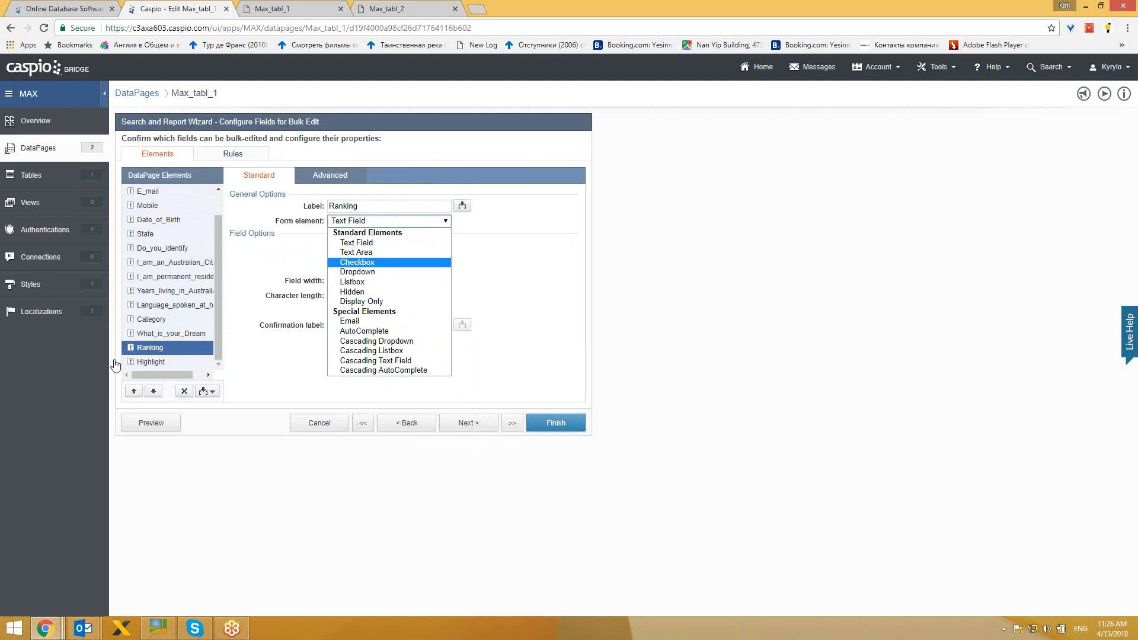
click(157, 361)
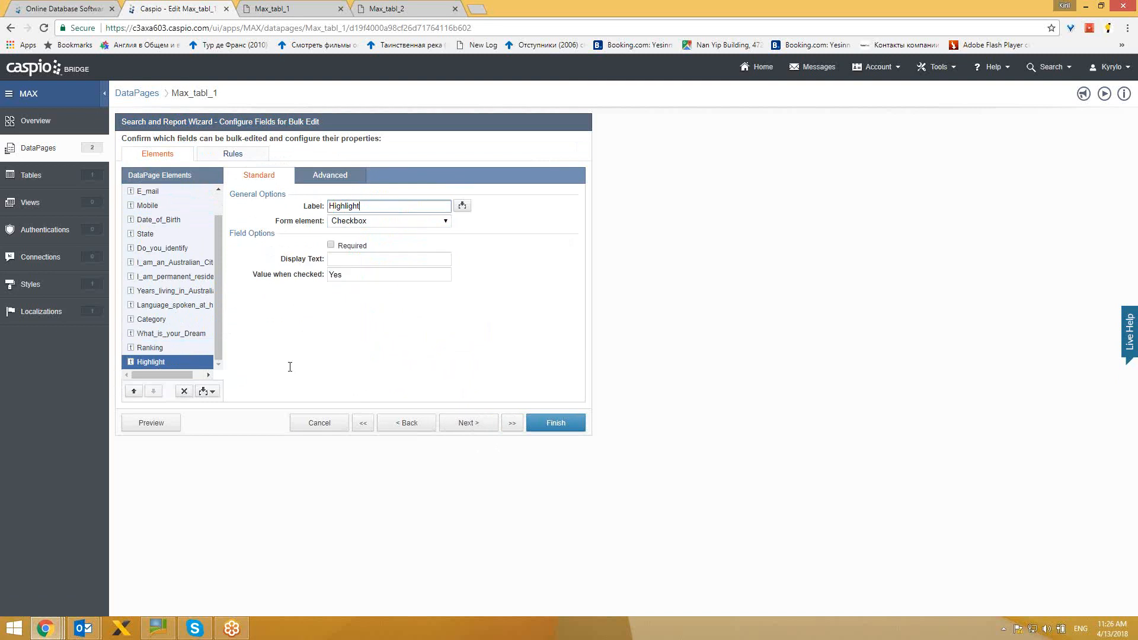
click(422, 226)
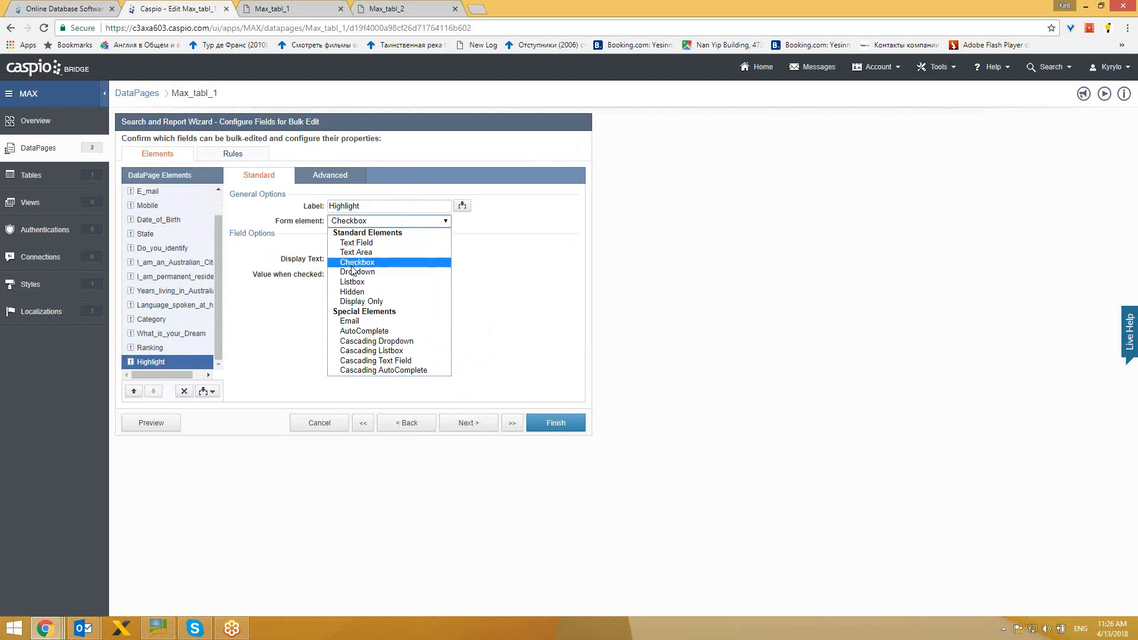
click(281, 238)
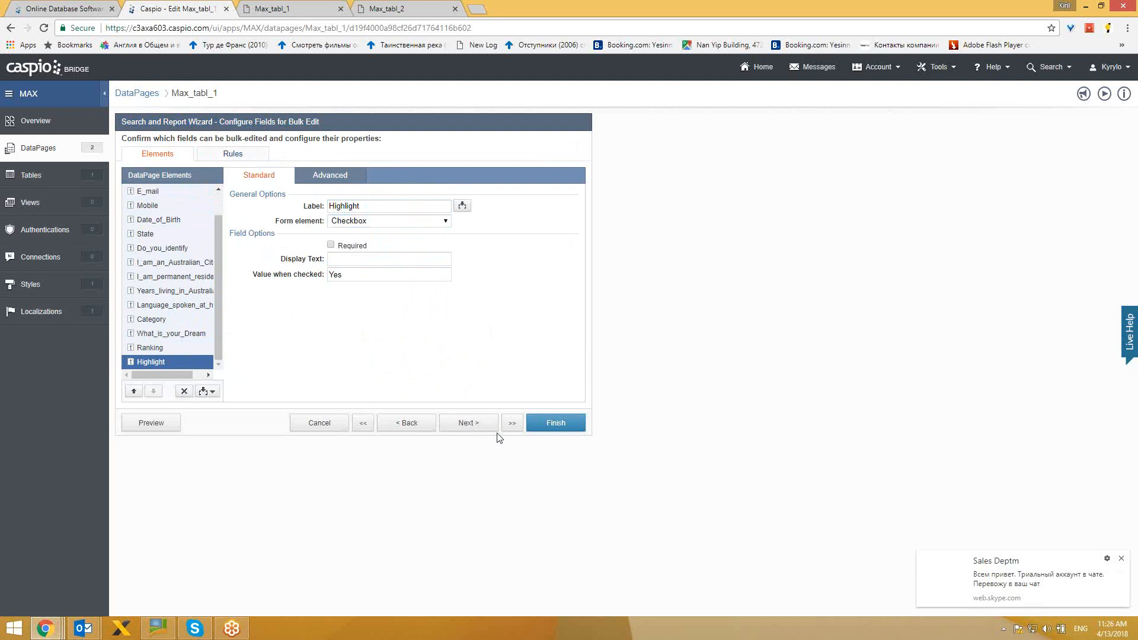
click(497, 433)
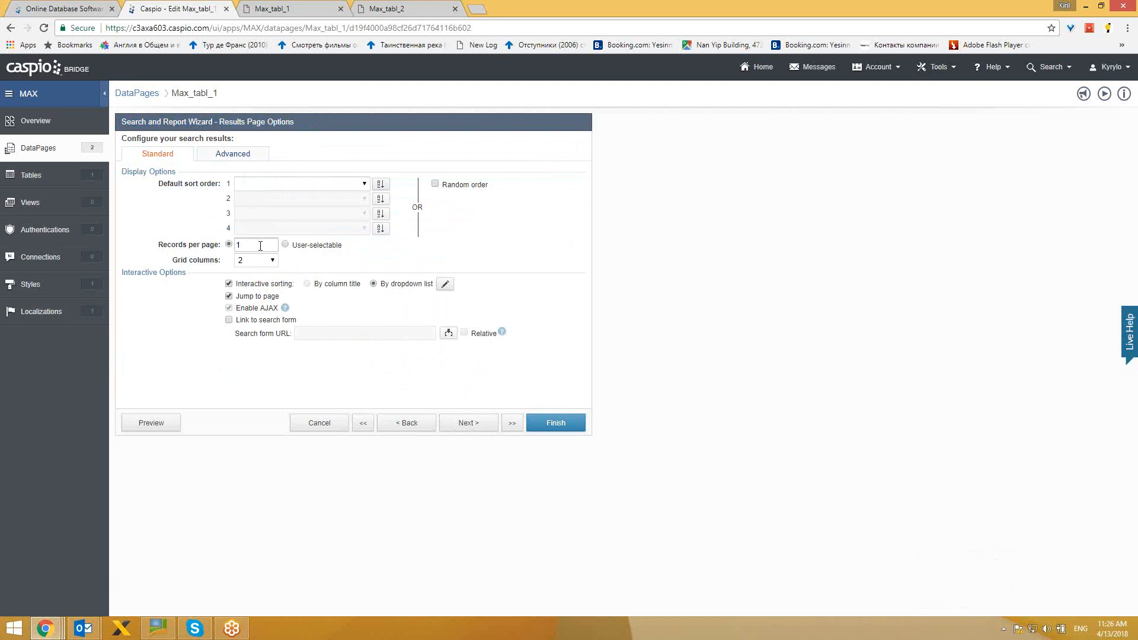
Compare the records per page setting with the published Max_tabl_1 gallery and with a preview of the DataPage
click(272, 10)
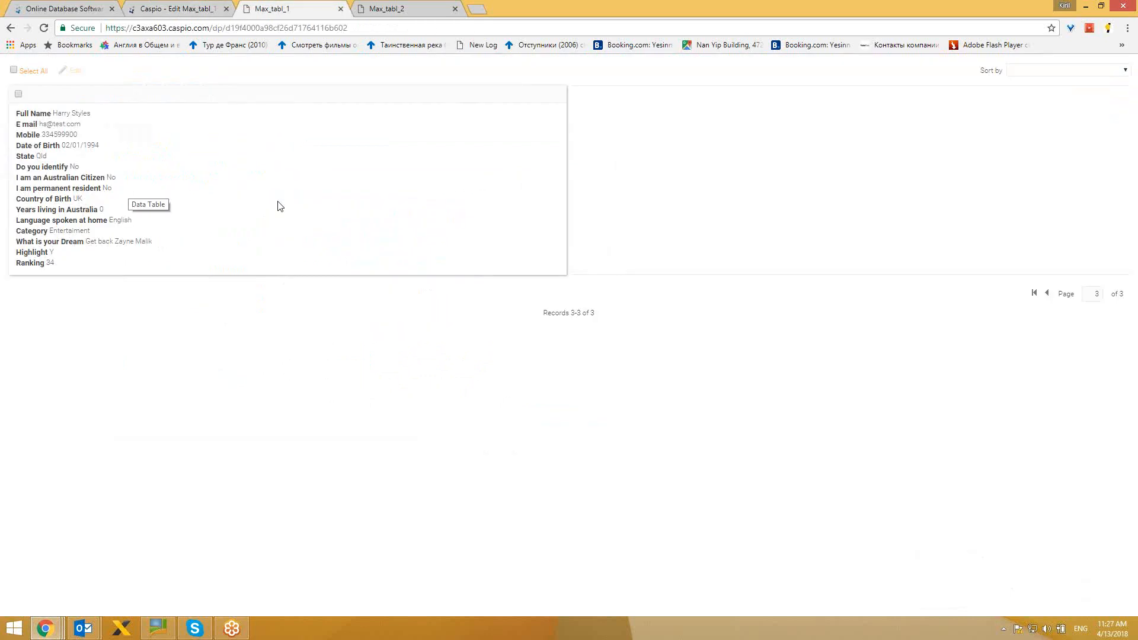
click(1048, 293)
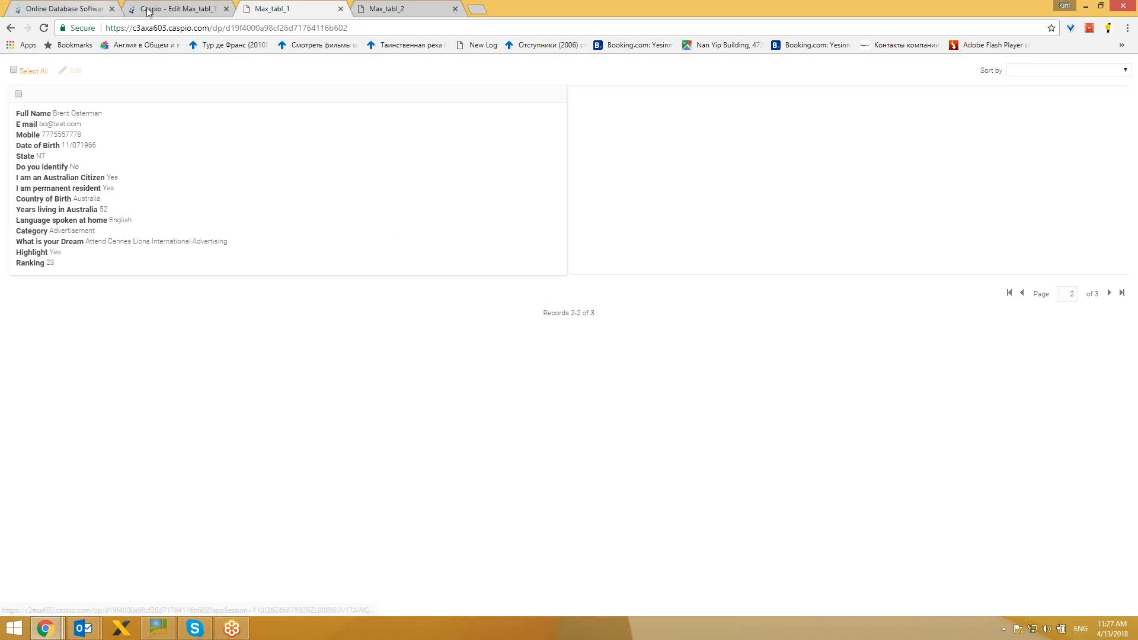
click(166, 10)
click(254, 249)
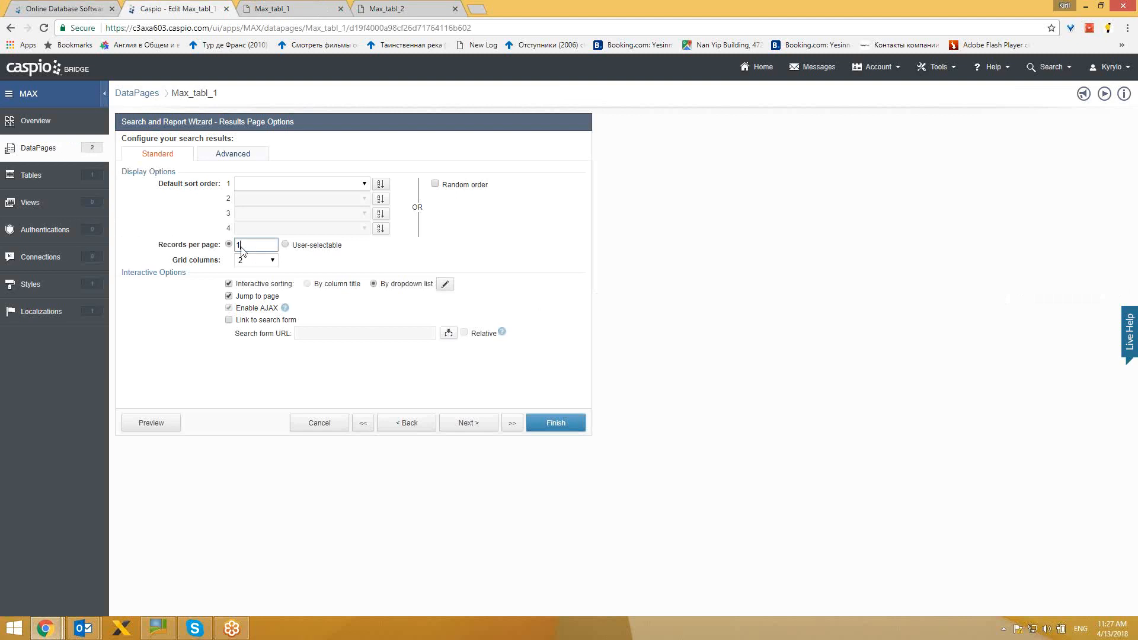
drag(159, 244, 244, 243)
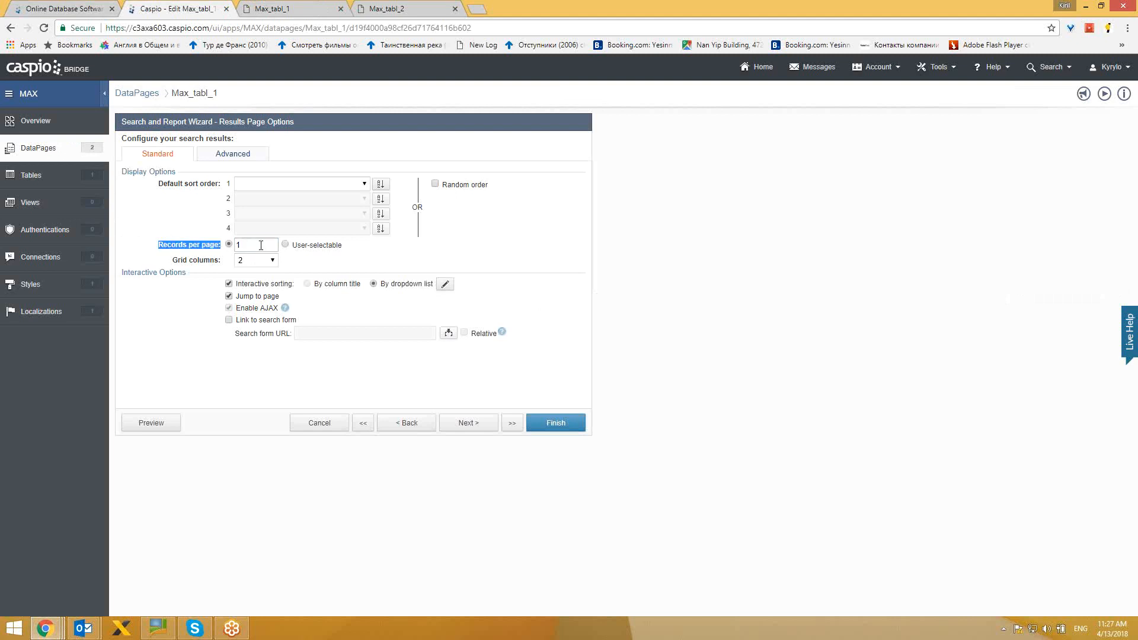
click(261, 245)
click(154, 424)
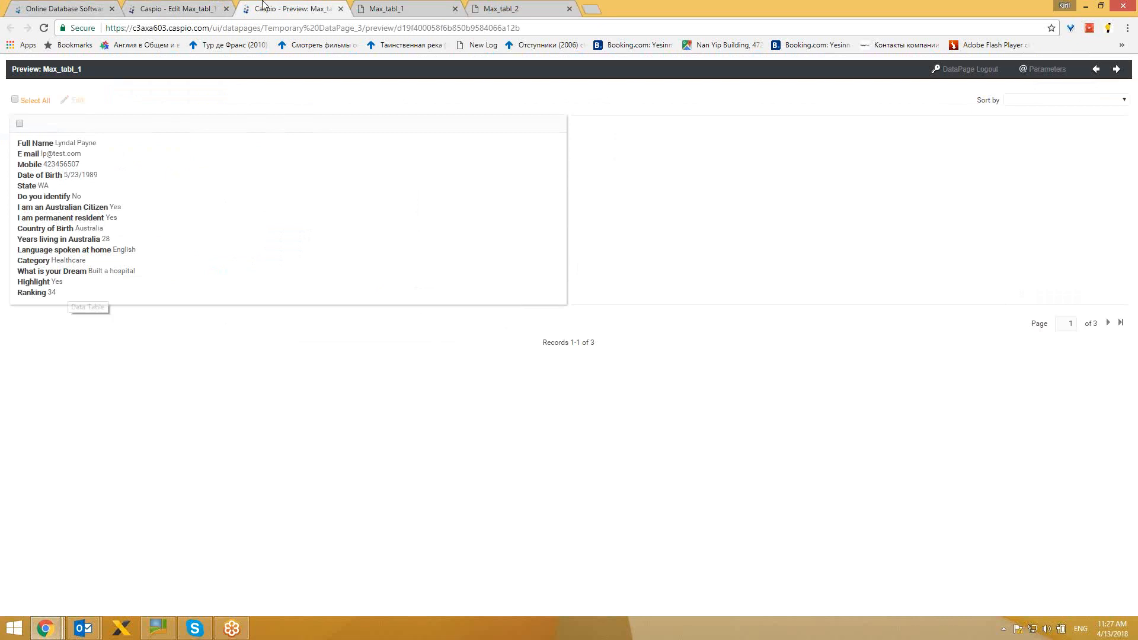
click(340, 8)
Set the records per page to 5 and preview the Max_tabl_1 DataPage
double_click(270, 244)
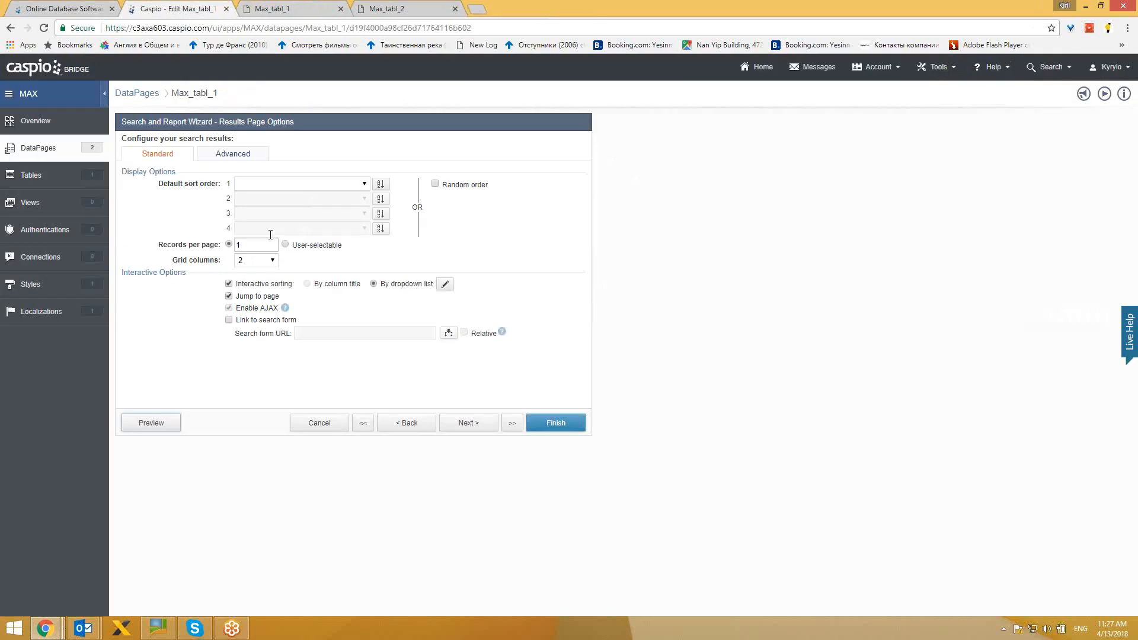
text(5)
double_click(251, 249)
click(172, 419)
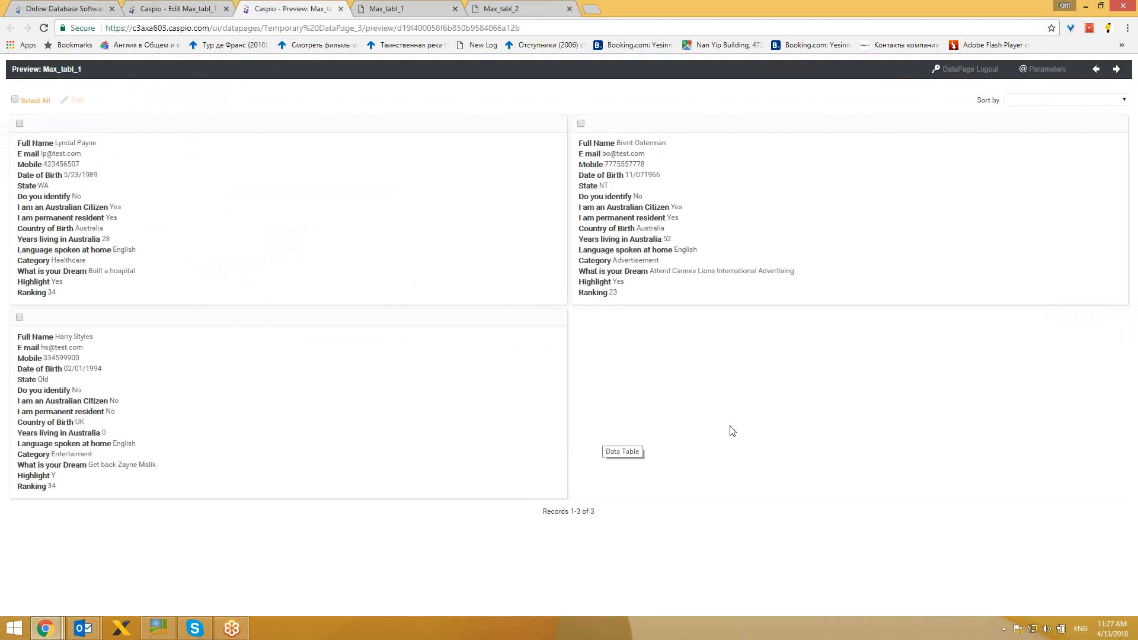
Set the records per page to 1 and finish the wizard, keeping No Details Page and no automatic emails
click(398, 11)
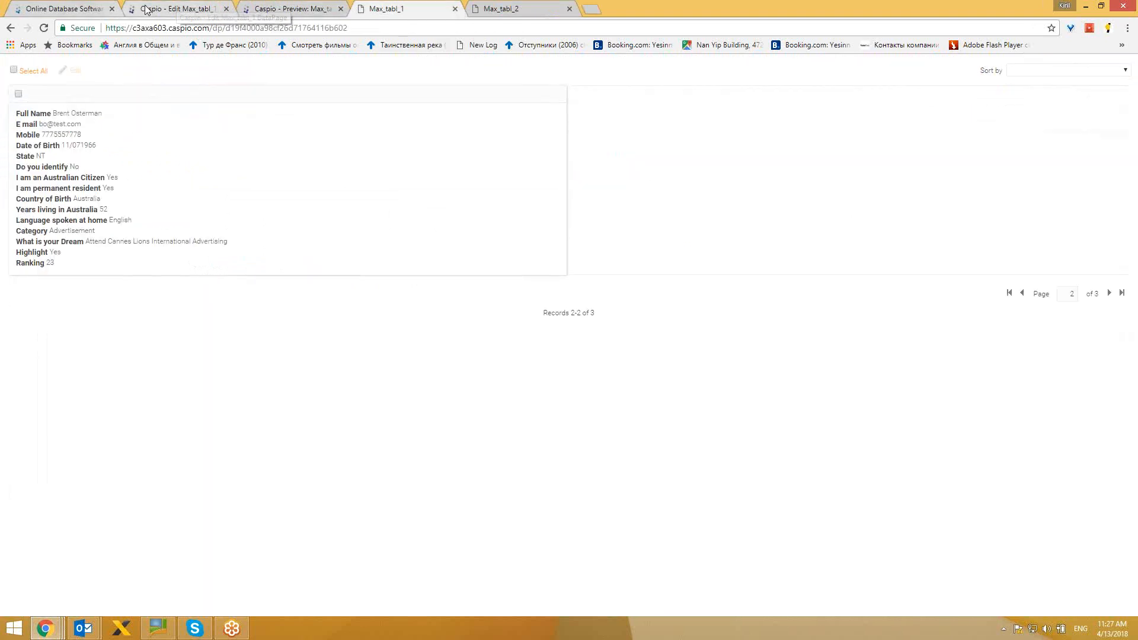
click(176, 8)
double_click(252, 245)
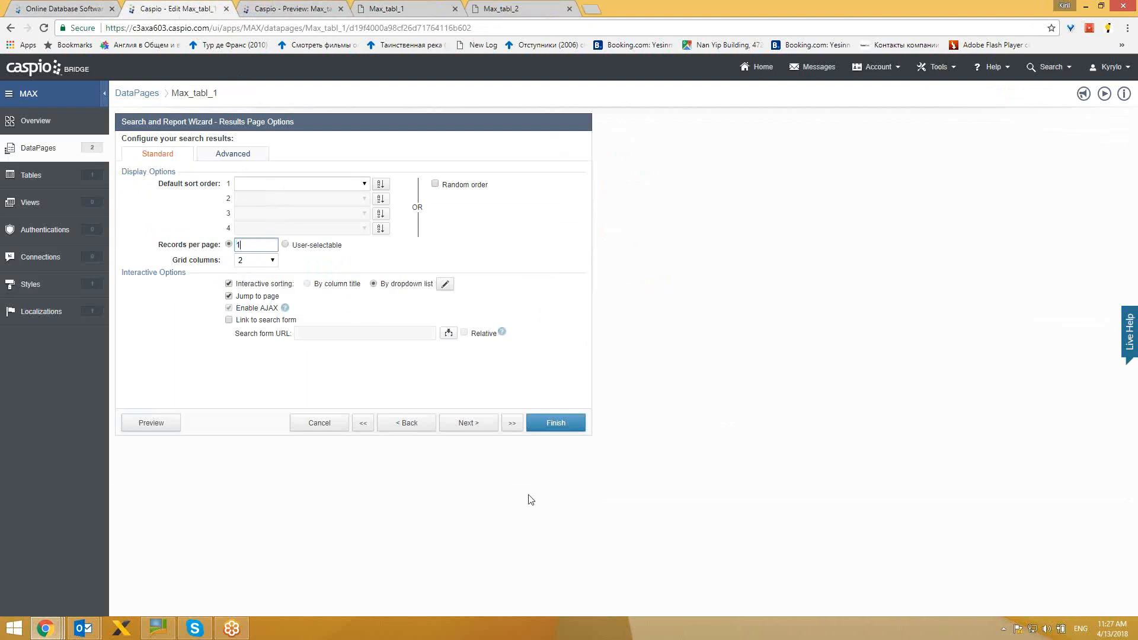
click(484, 425)
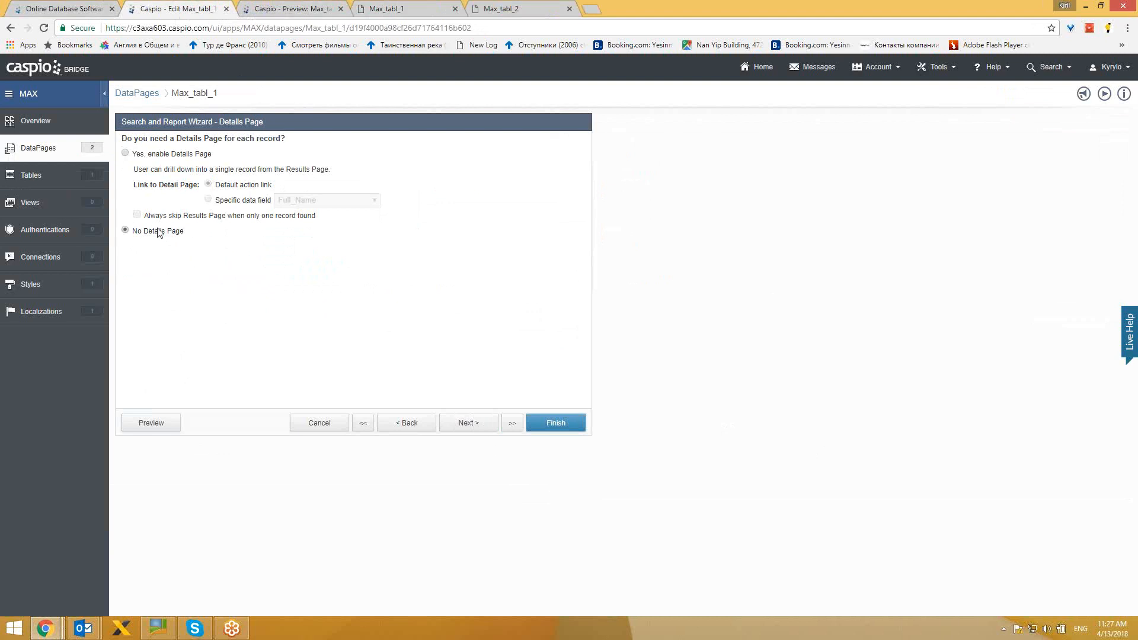
click(470, 426)
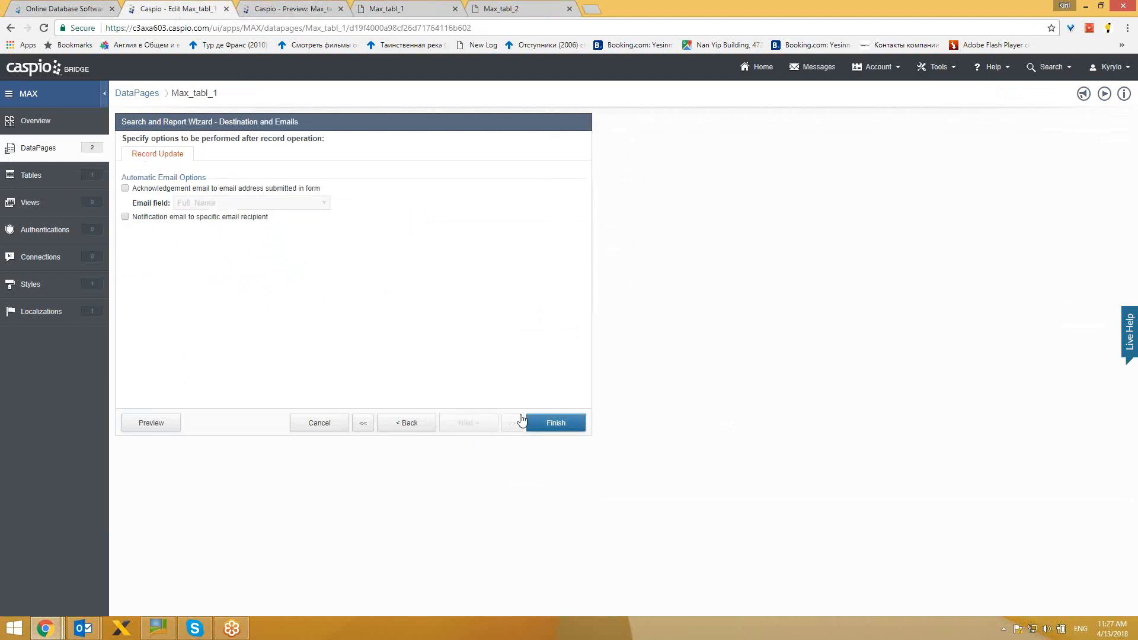
click(556, 422)
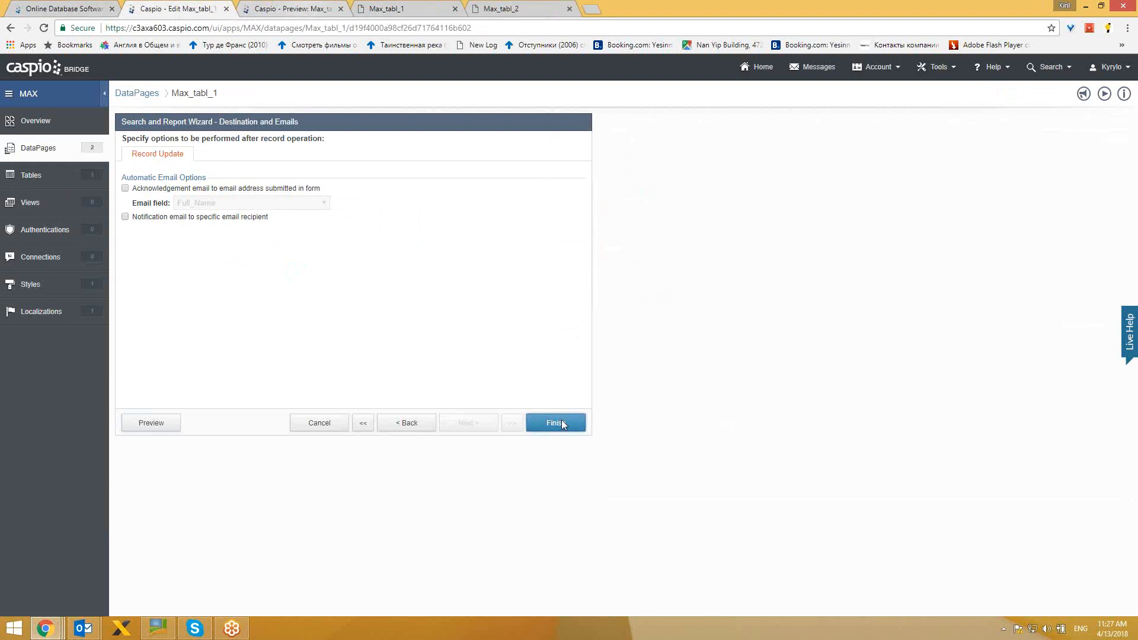
Reload the published Max_tabl_1 page, view the second record's bulk edit form and close it without updating
click(387, 8)
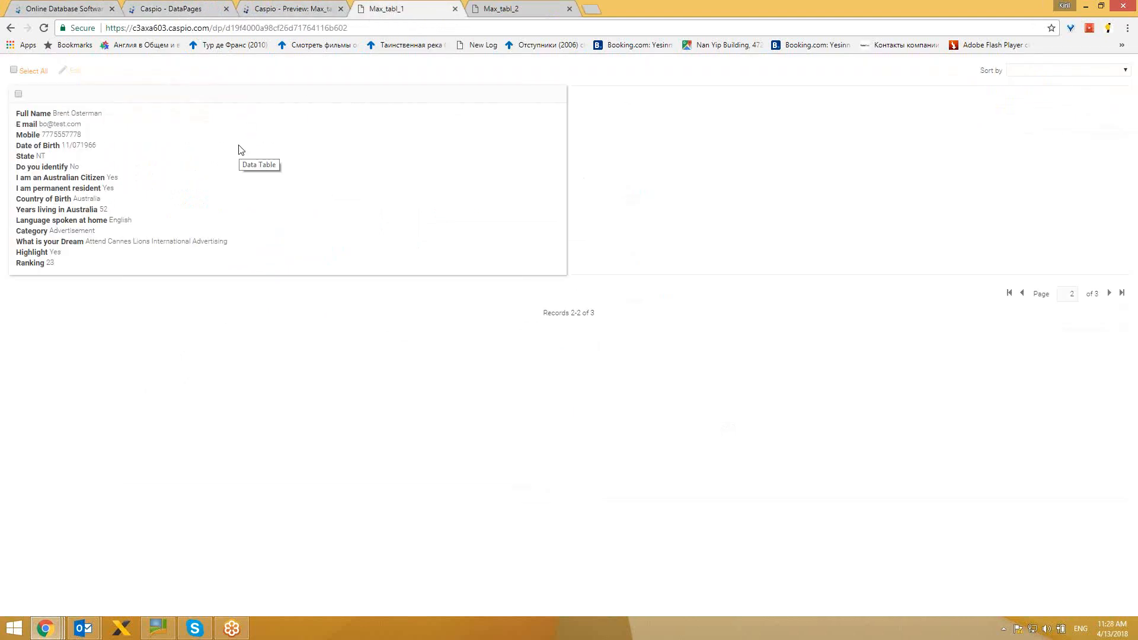
key(F5)
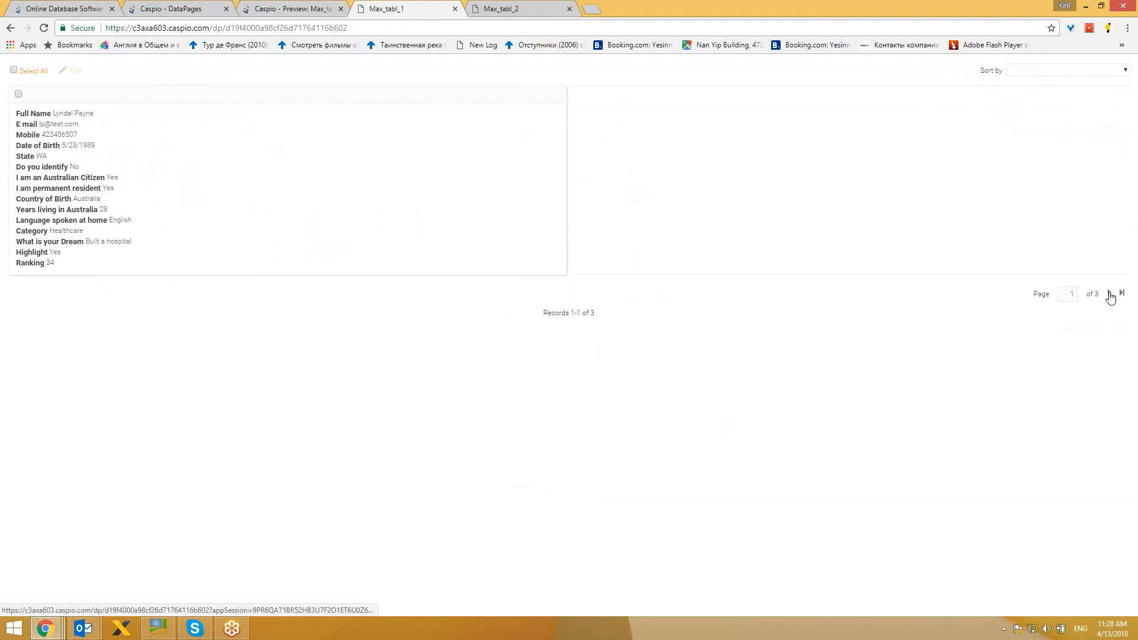
click(1110, 295)
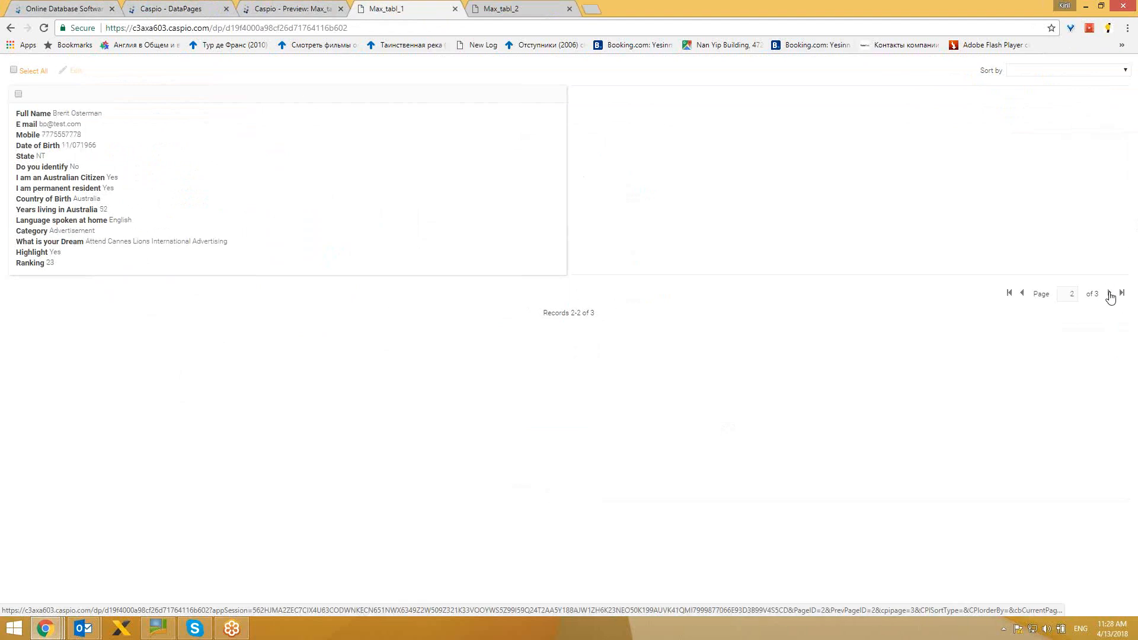
click(18, 95)
click(71, 70)
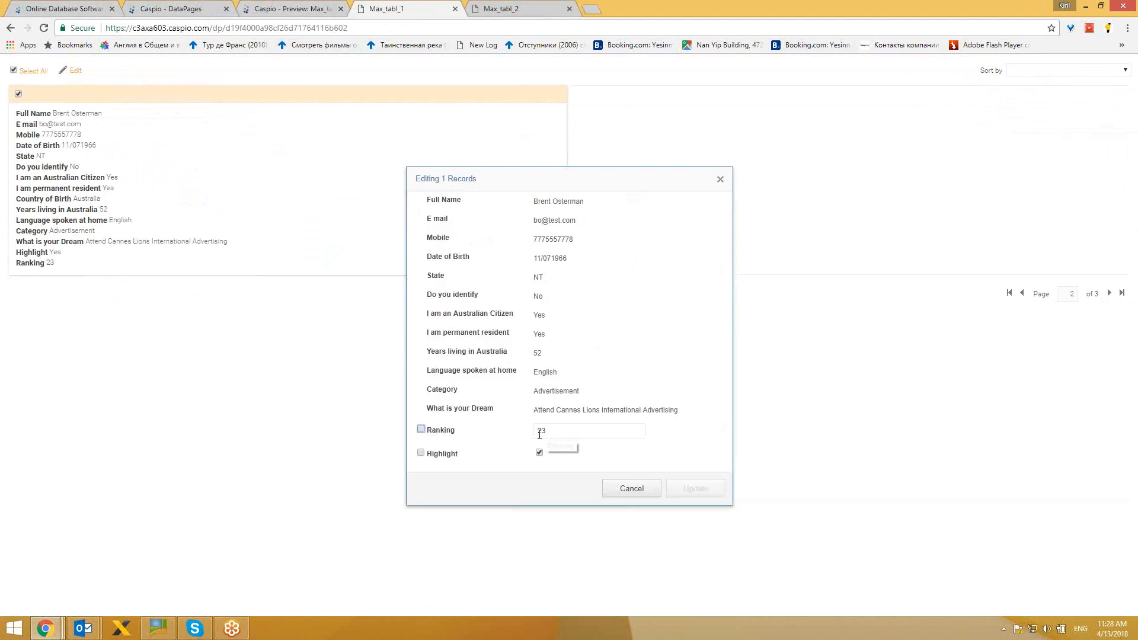
click(629, 492)
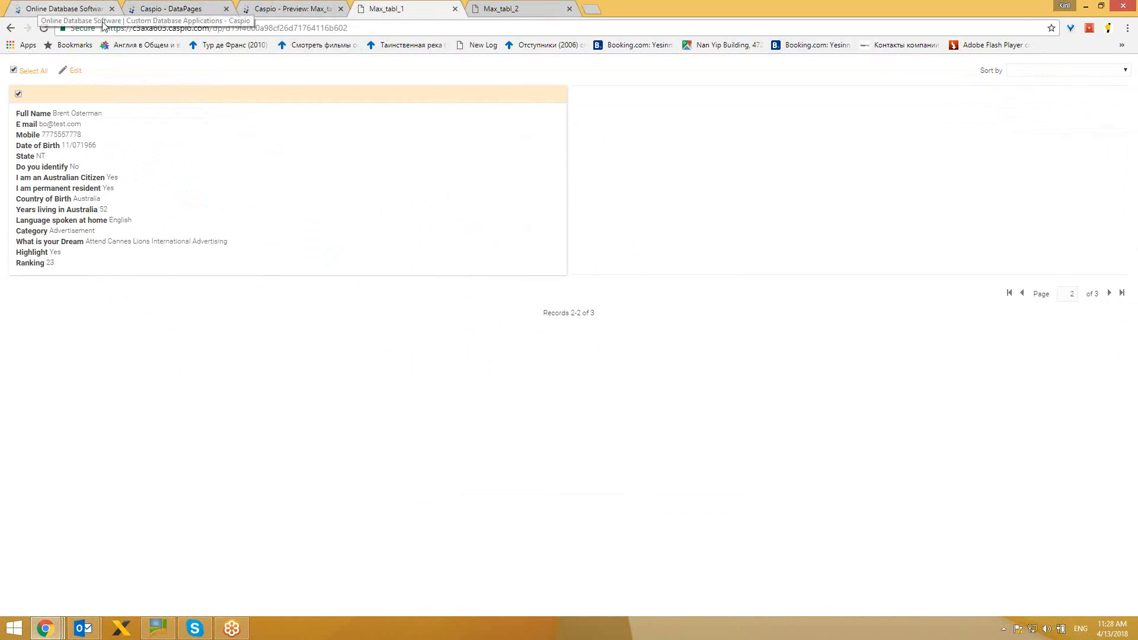
Open the Max_table datasheet from the MAX app's tables
click(178, 13)
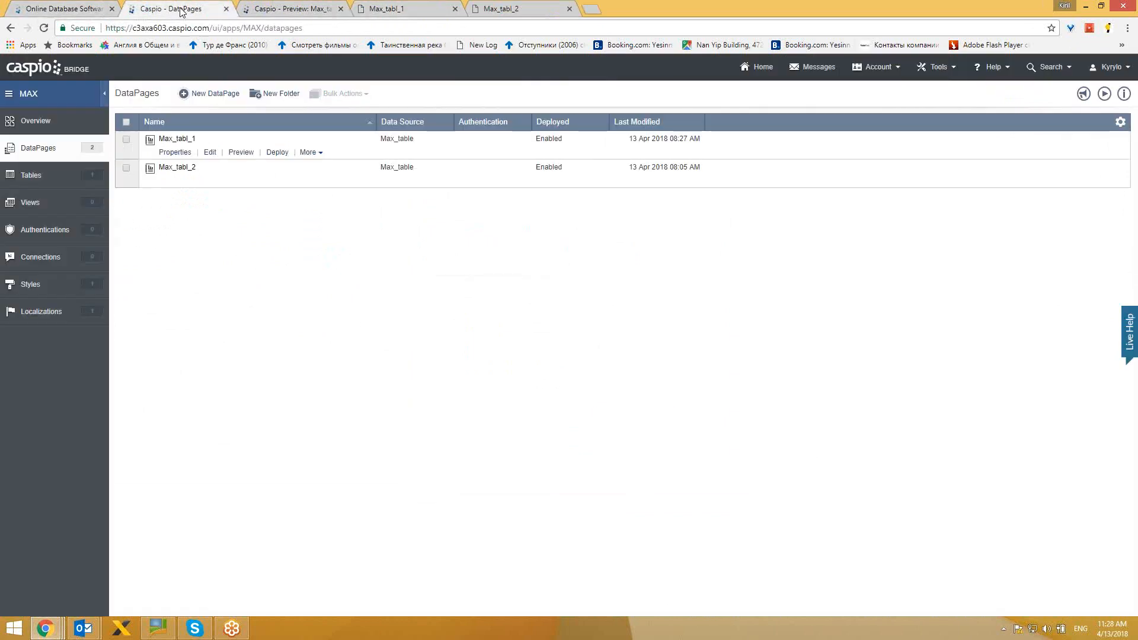
click(42, 177)
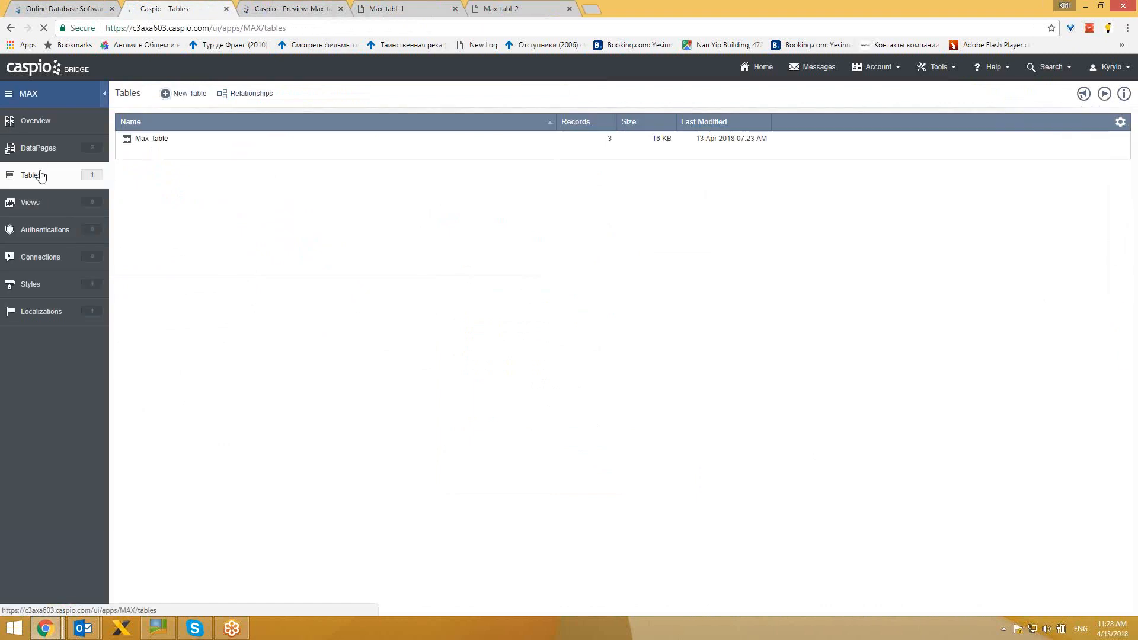
click(187, 156)
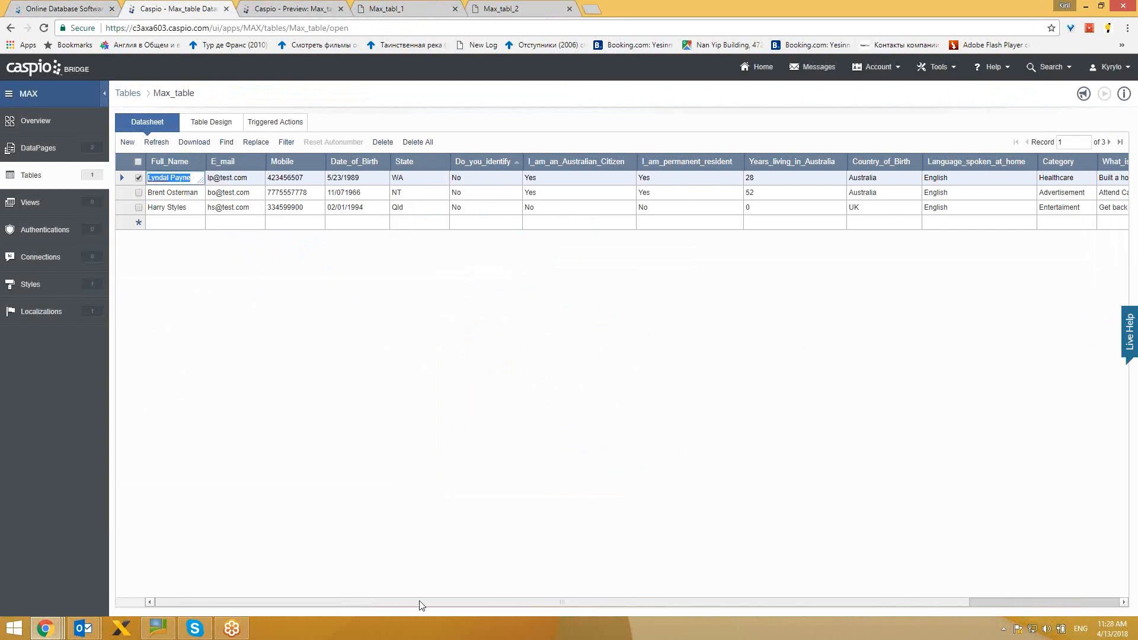
Clear the Highlight values of all three records in Max_table
drag(419, 601, 951, 585)
key(shift+Tab)
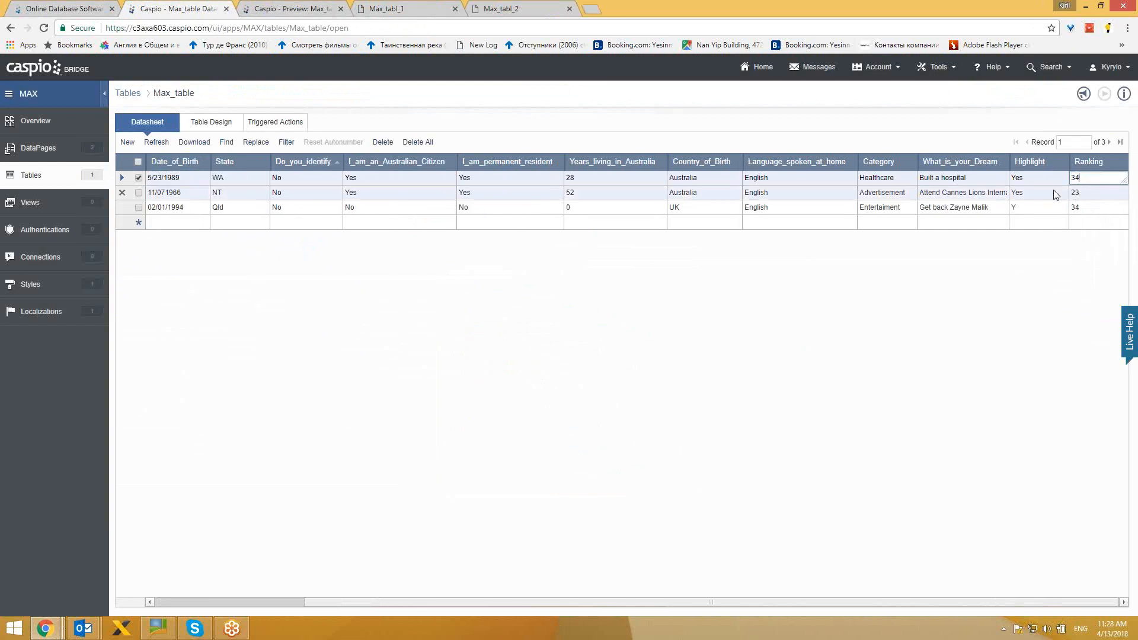
key(BackSpace)
key(BackSpace)
key(BackSpace)
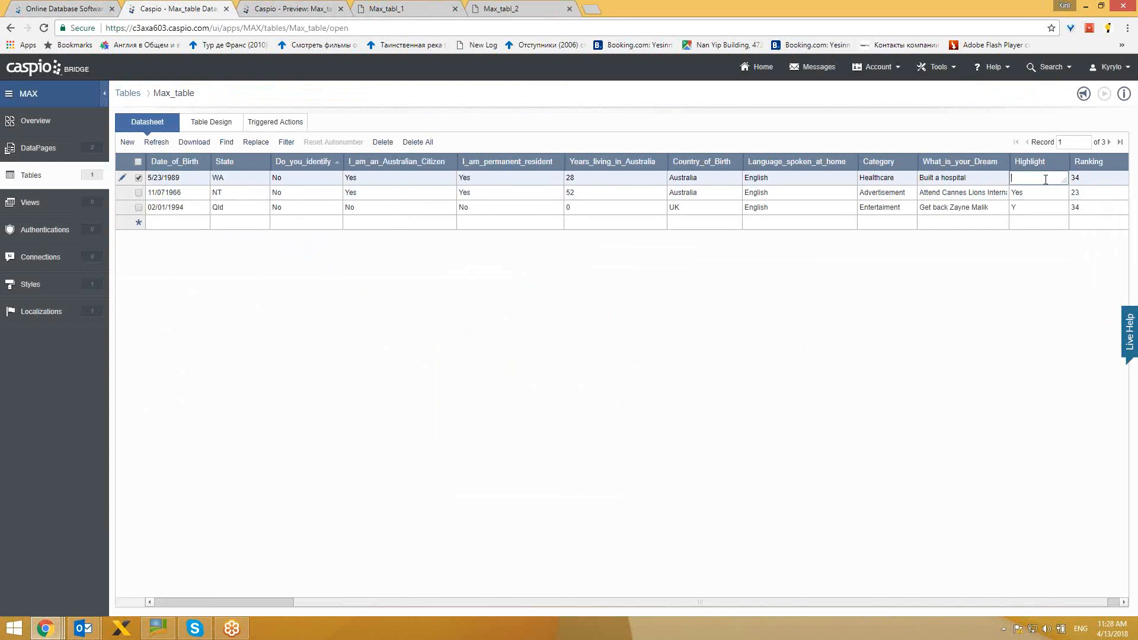
click(1050, 192)
key(BackSpace)
key(BackSpace)
key(BackSpace)
click(1036, 211)
key(BackSpace)
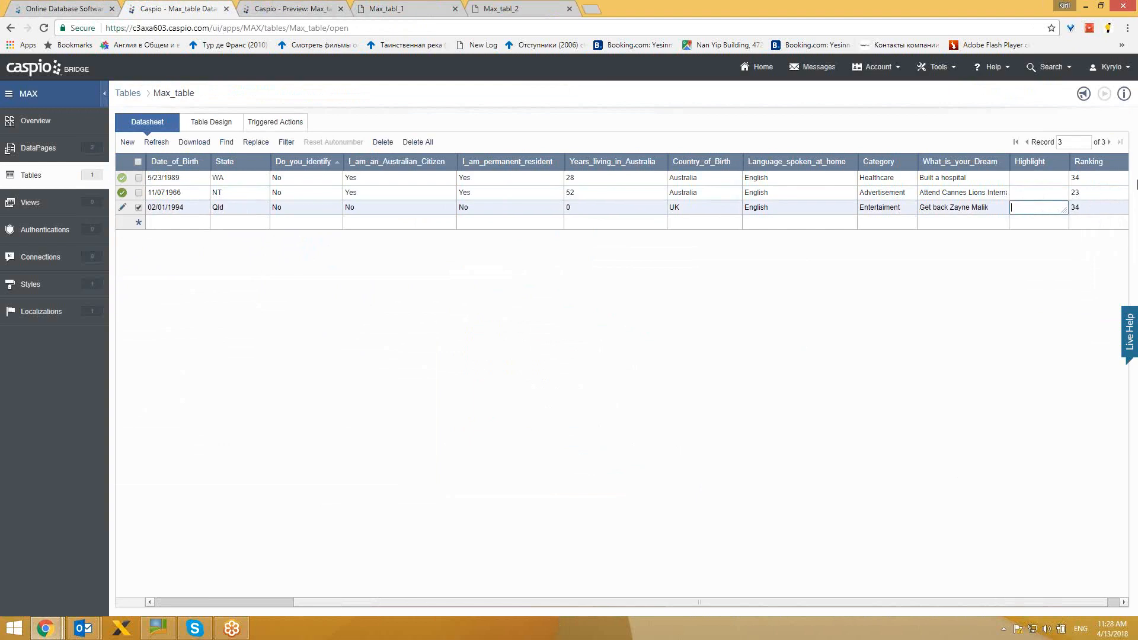
Clear the Ranking values of all three records in Max_table
click(1105, 180)
key(BackSpace)
key(BackSpace)
click(1106, 192)
key(BackSpace)
key(BackSpace)
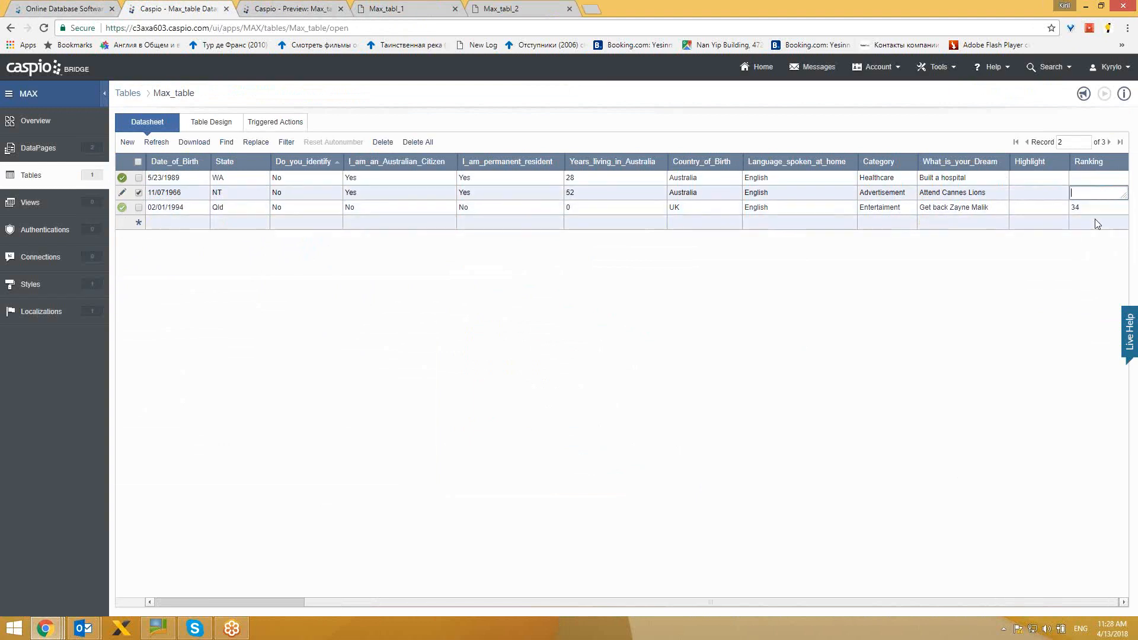
click(1096, 207)
key(BackSpace)
key(BackSpace)
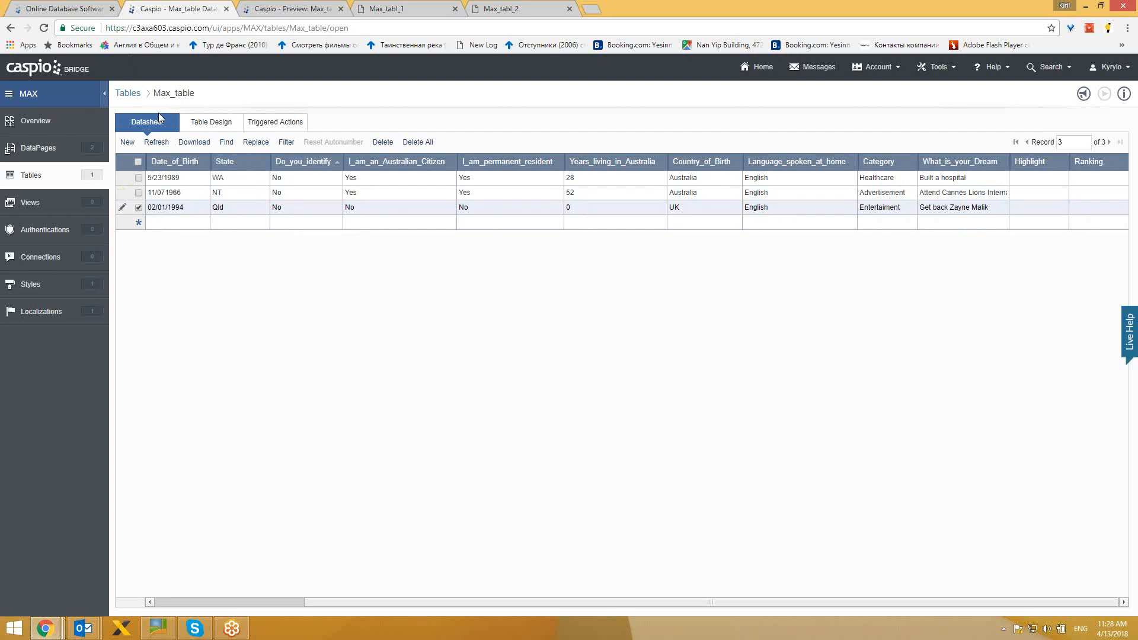
Leave the table for the DataPages list, reload the published Max_tabl_2 page and open the first record's details
click(36, 148)
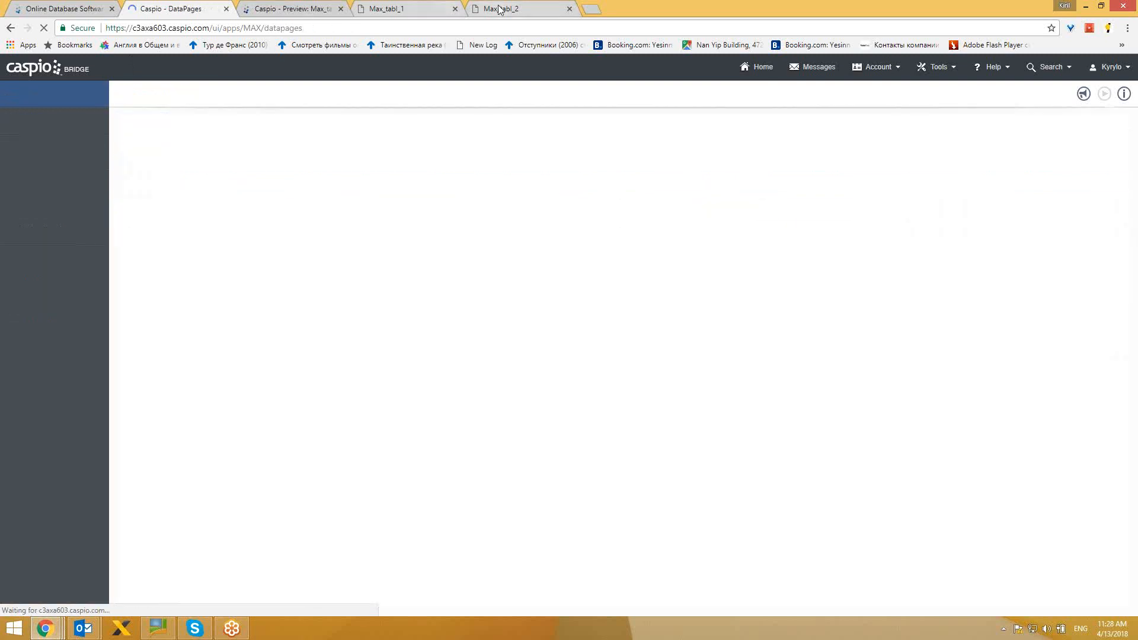
click(501, 8)
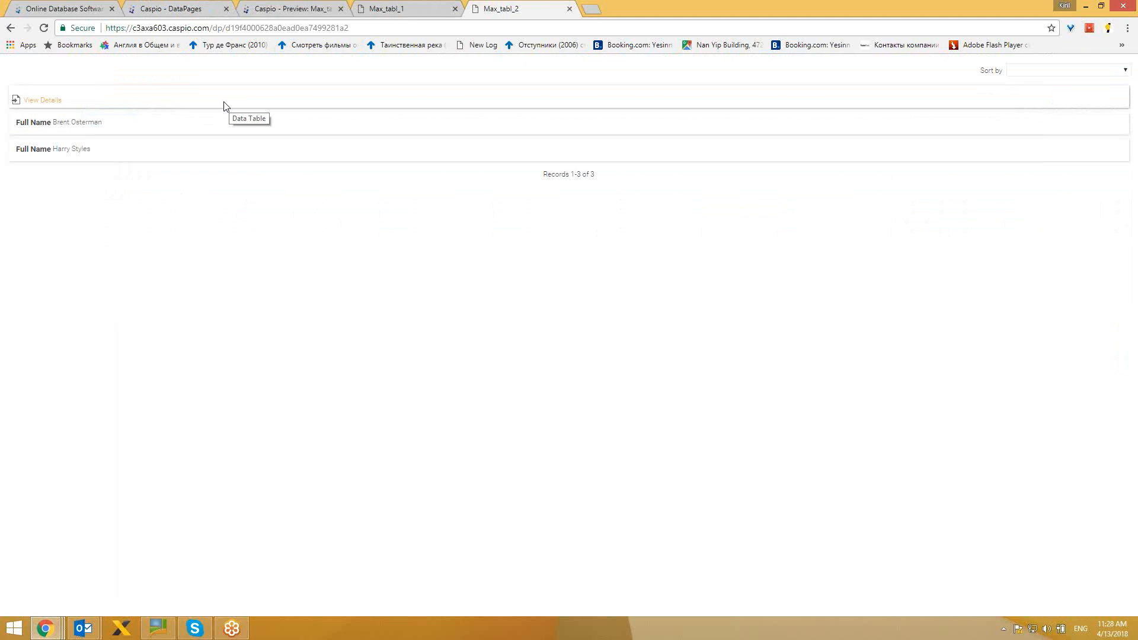
key(F5)
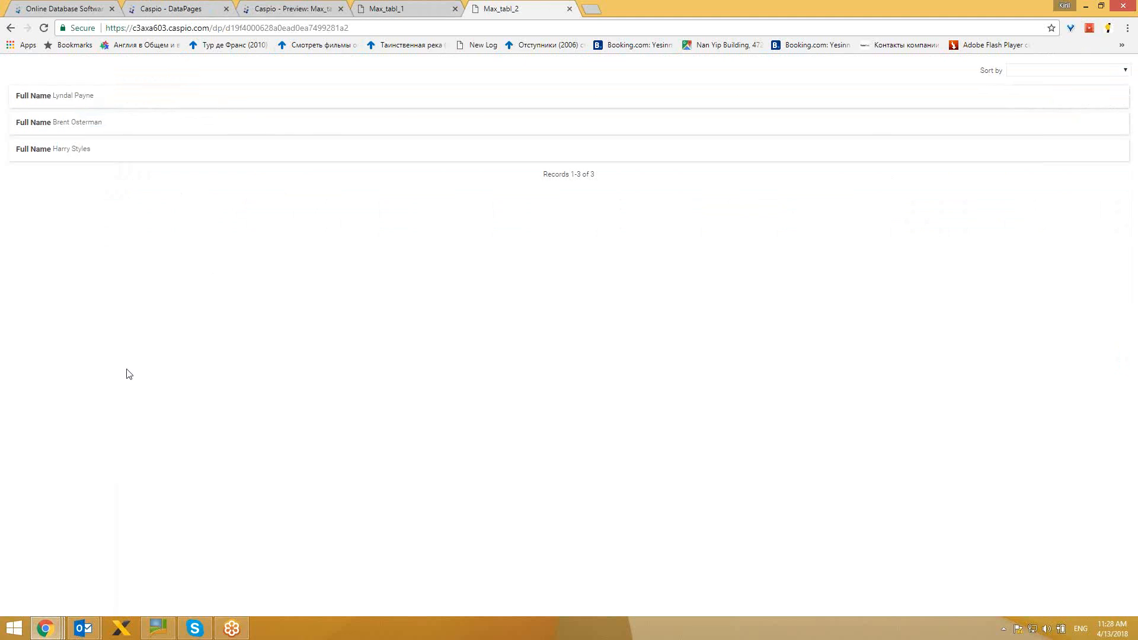
click(42, 27)
mouse_move(86, 106)
click(57, 102)
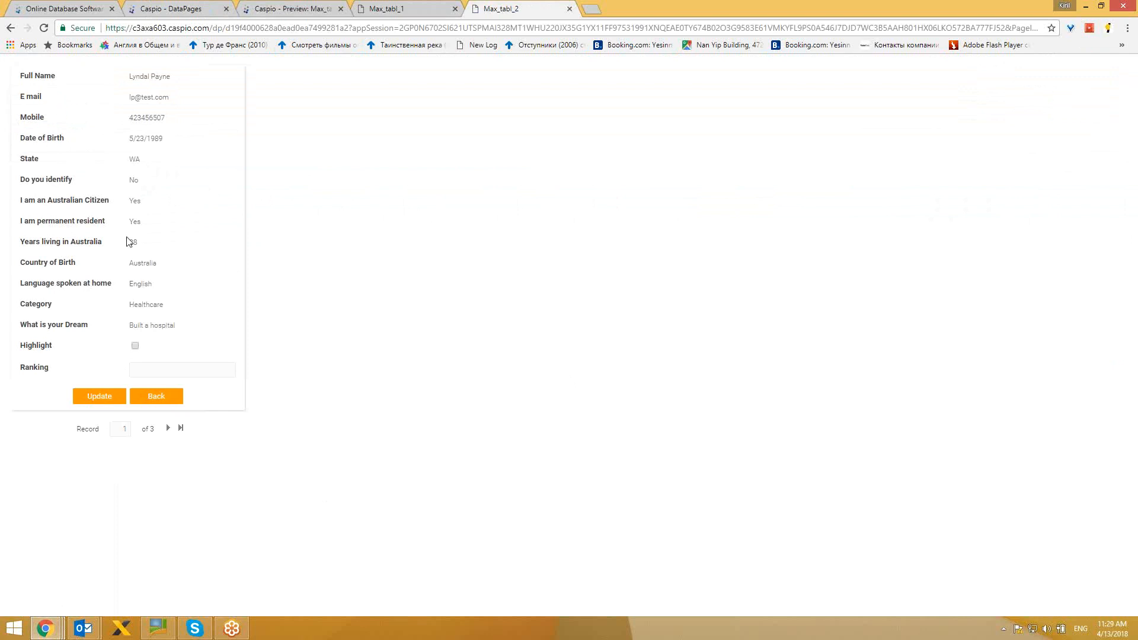
Enable Highlight and set Ranking to 23 on the first record's details page, and submit the update
click(148, 375)
text(23)
click(138, 385)
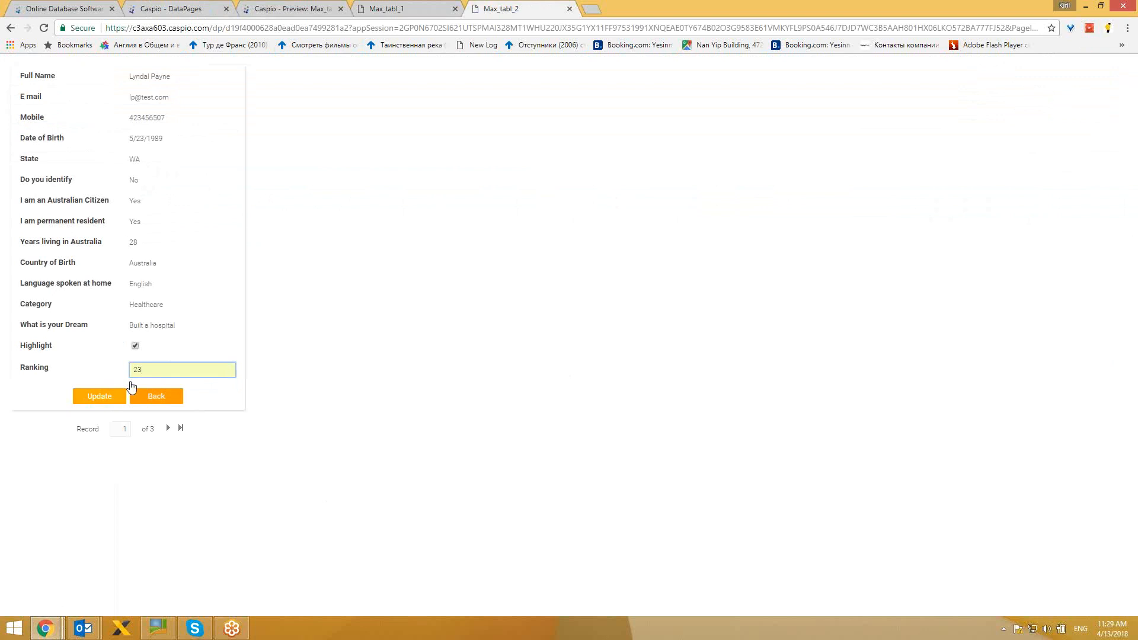
click(131, 383)
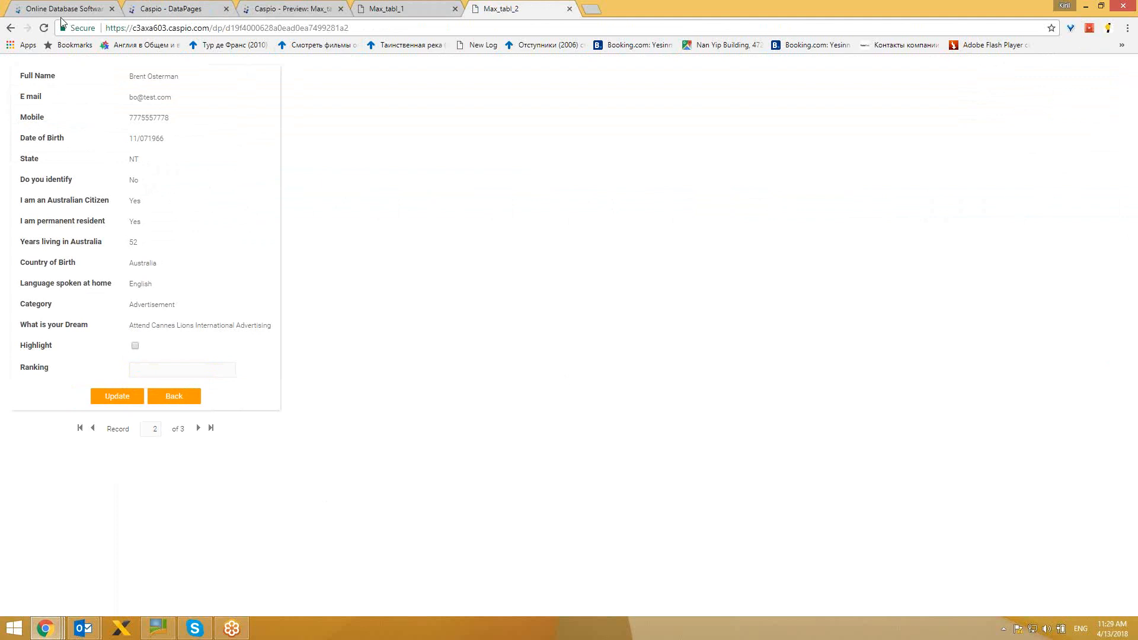
Enable Highlight and set Ranking to 23 on the second record's details page, and submit the update
click(134, 345)
key(Tab)
click(138, 368)
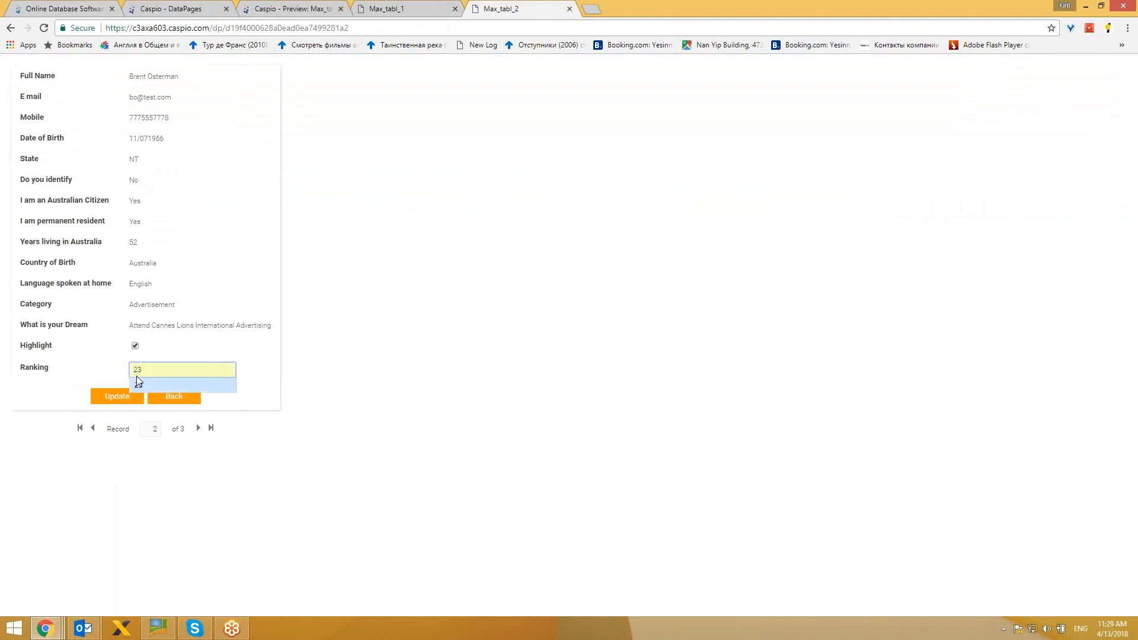
click(155, 381)
click(116, 398)
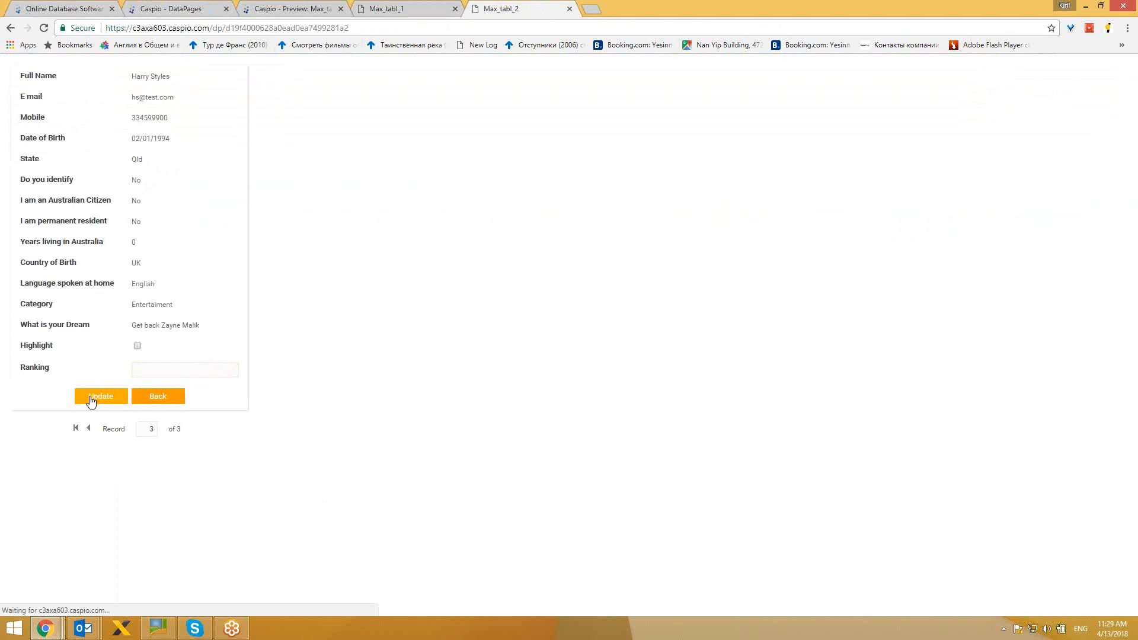
Page back and forth through the record details to check the saved Highlight and Ranking values
click(76, 429)
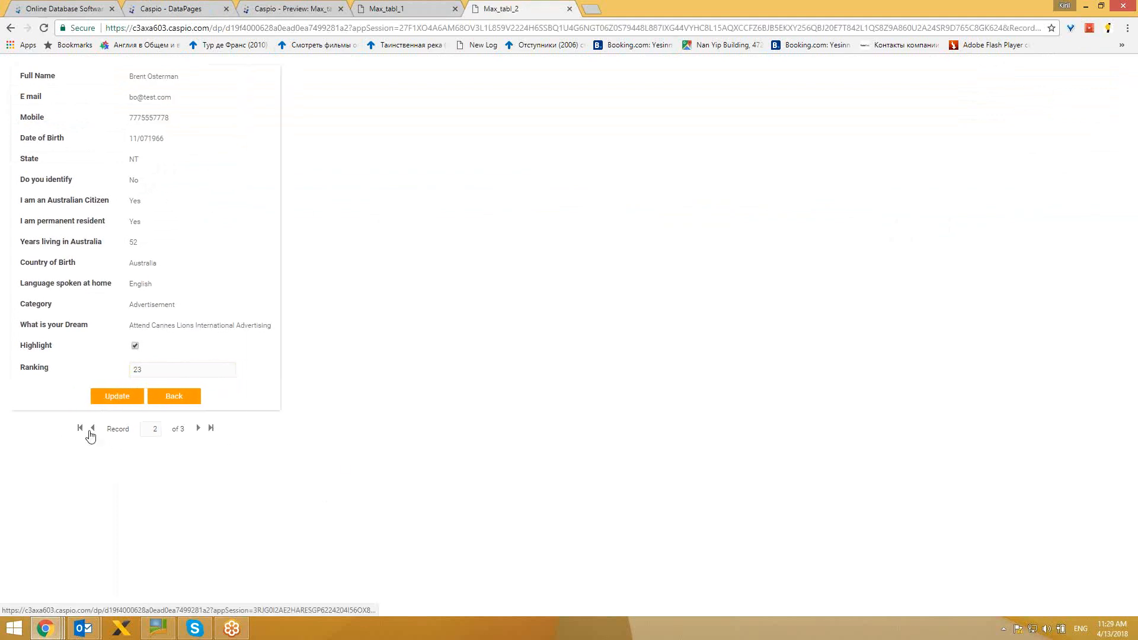
click(171, 430)
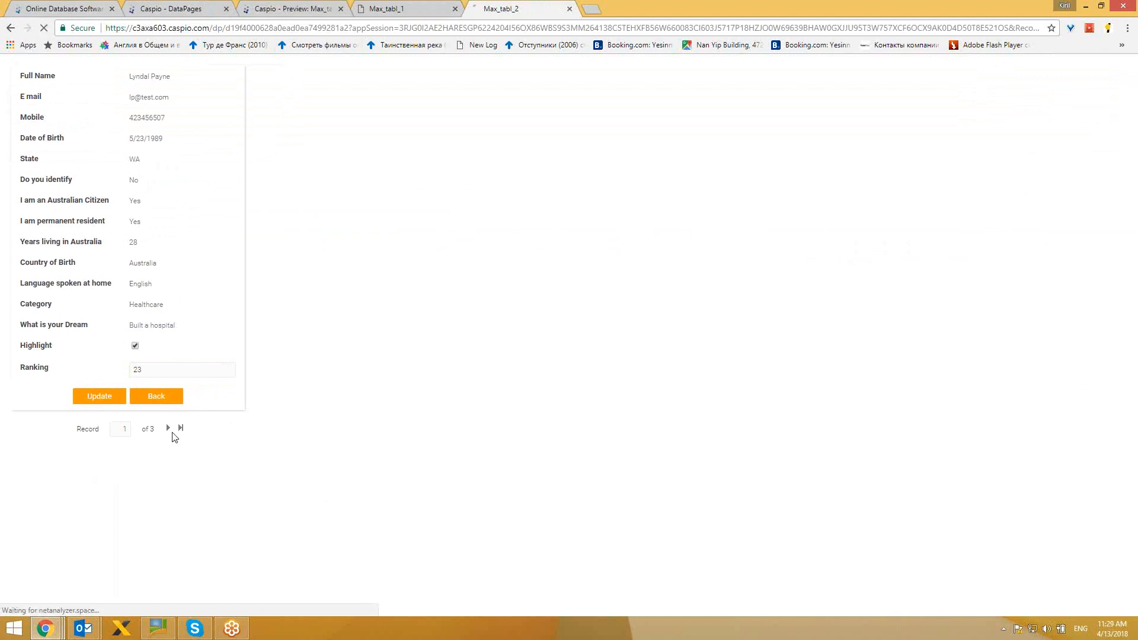
click(199, 429)
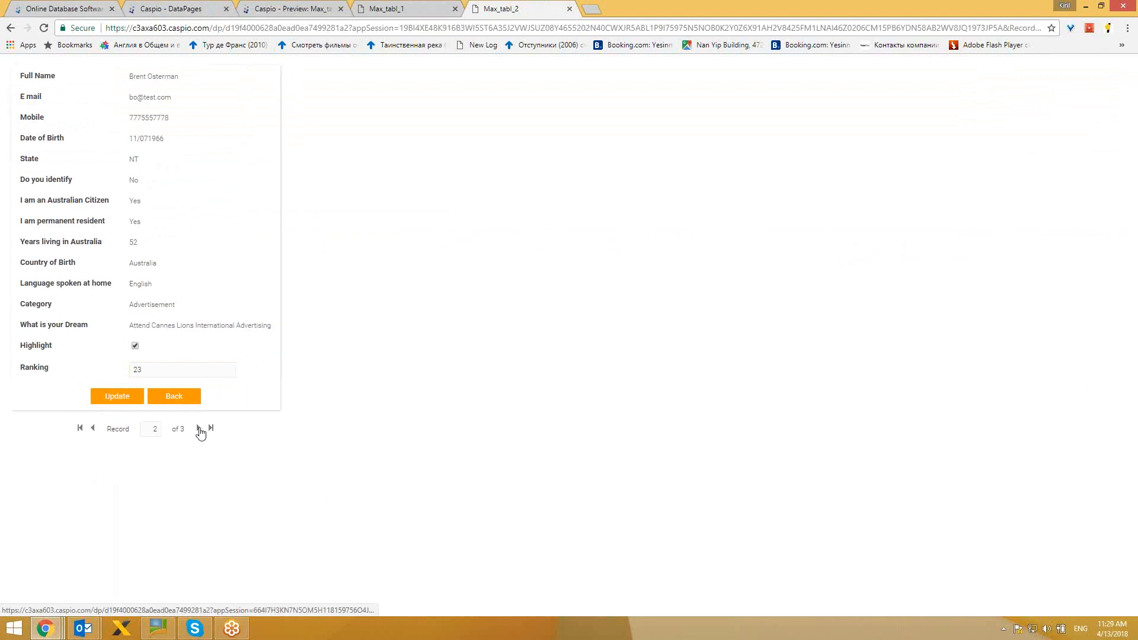
Return to the results list, reopen the second record's details and resubmit it without changes
click(155, 402)
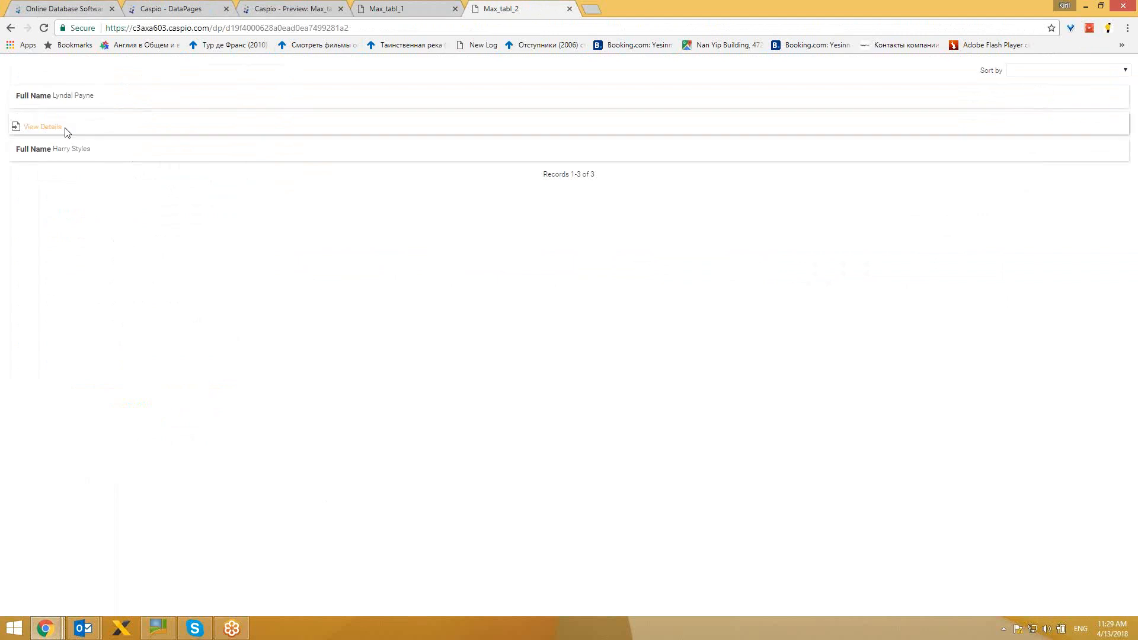
click(57, 131)
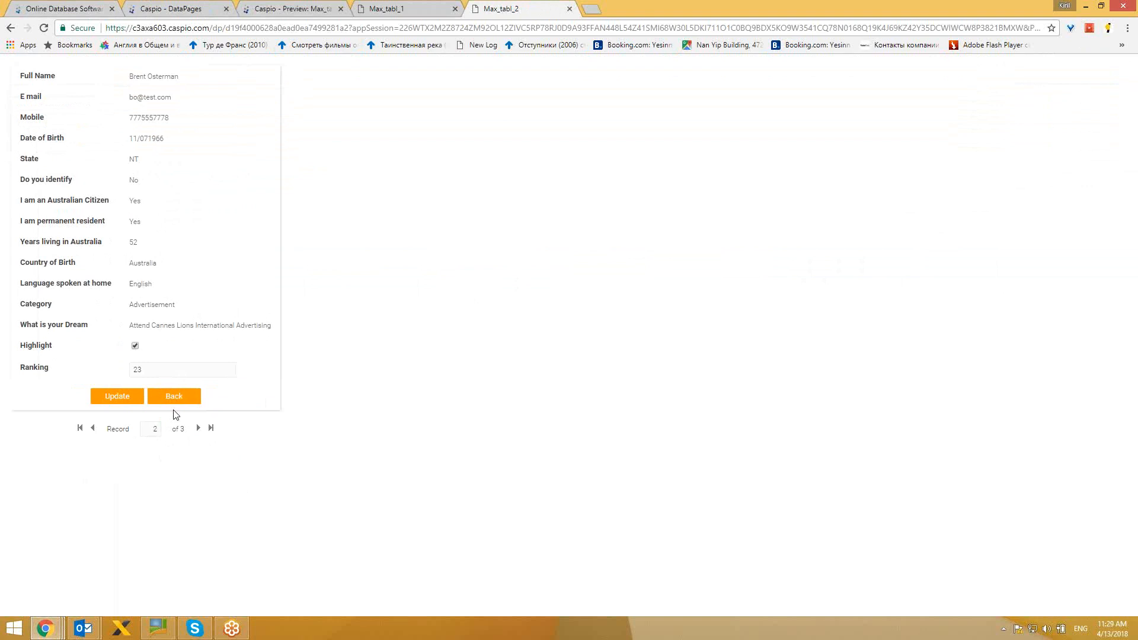
click(133, 397)
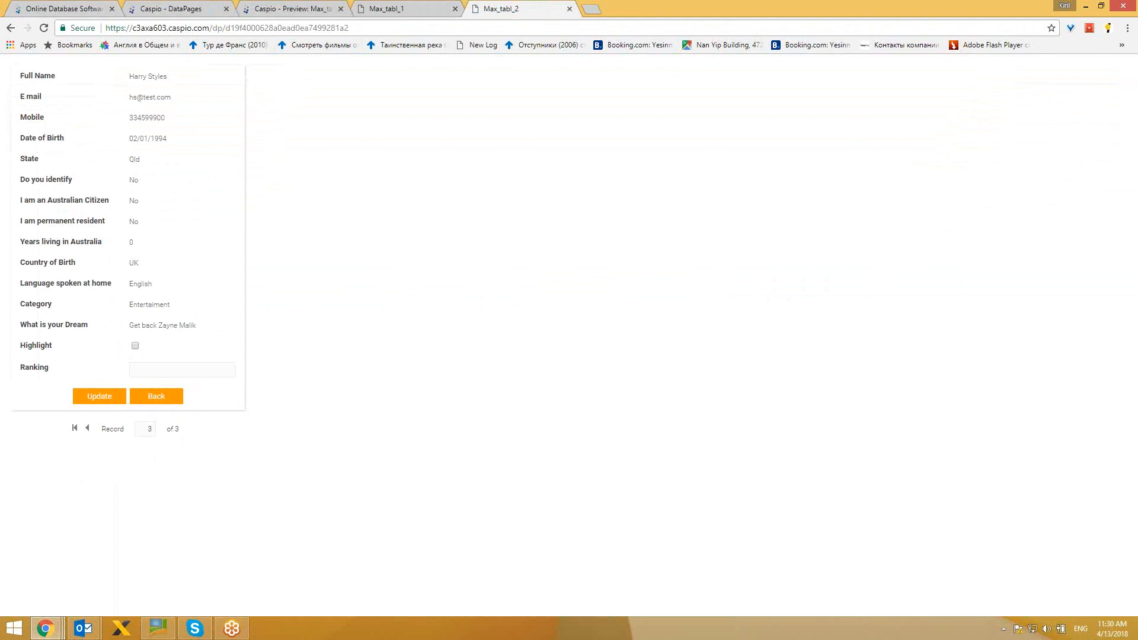
Open Max_tabl_2 in the DataPage wizard and compare its List report type with the published results list
click(148, 8)
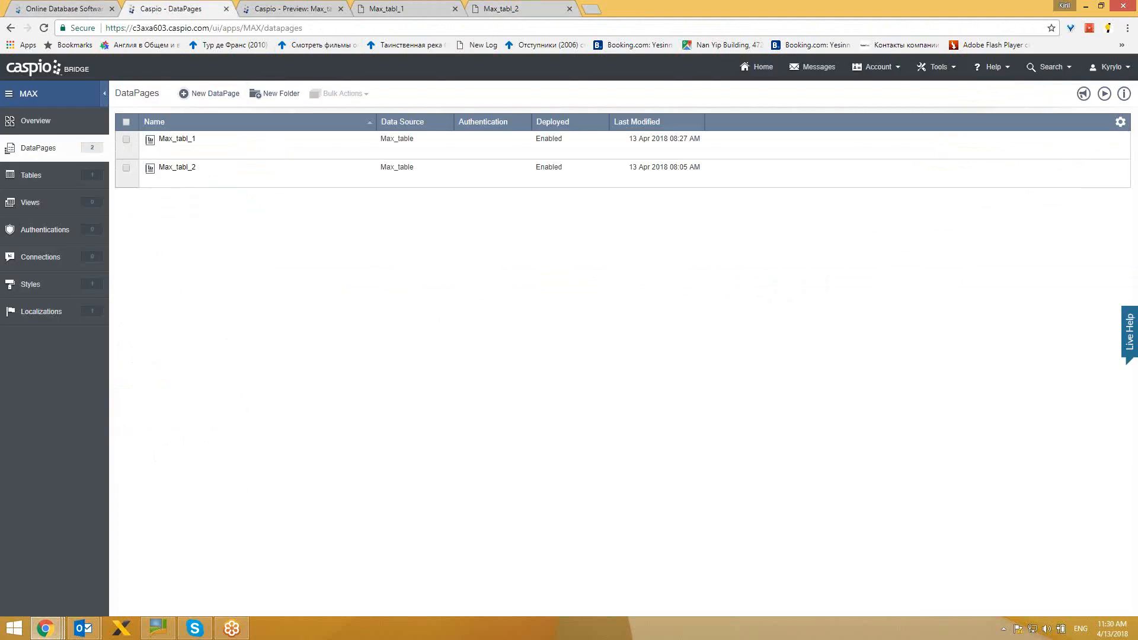
mouse_move(207, 145)
click(211, 182)
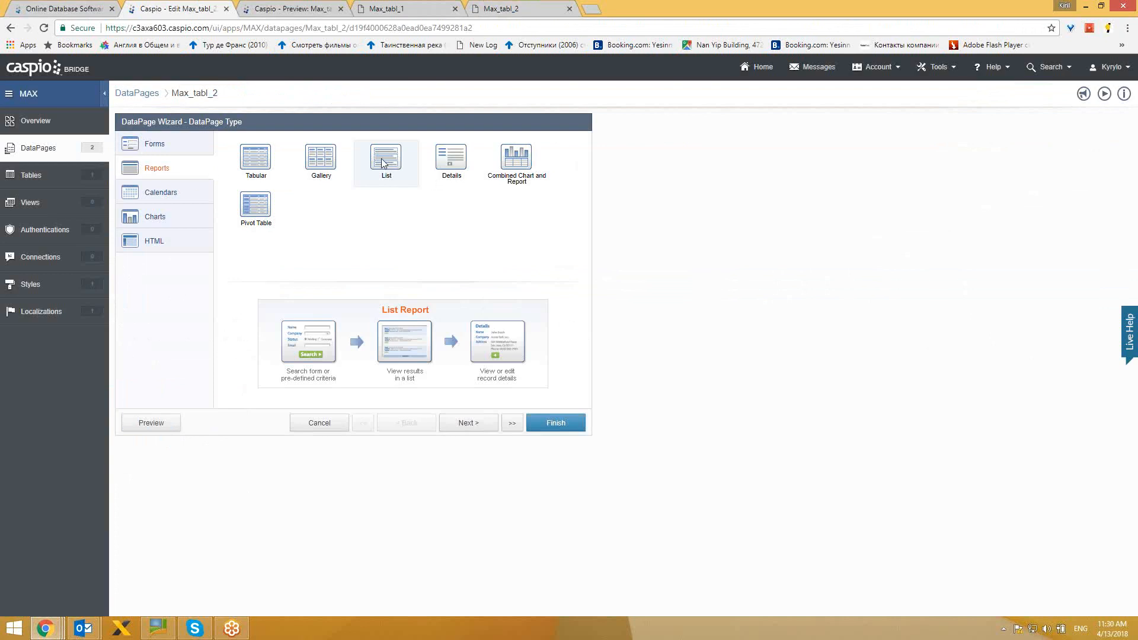
click(501, 9)
click(156, 395)
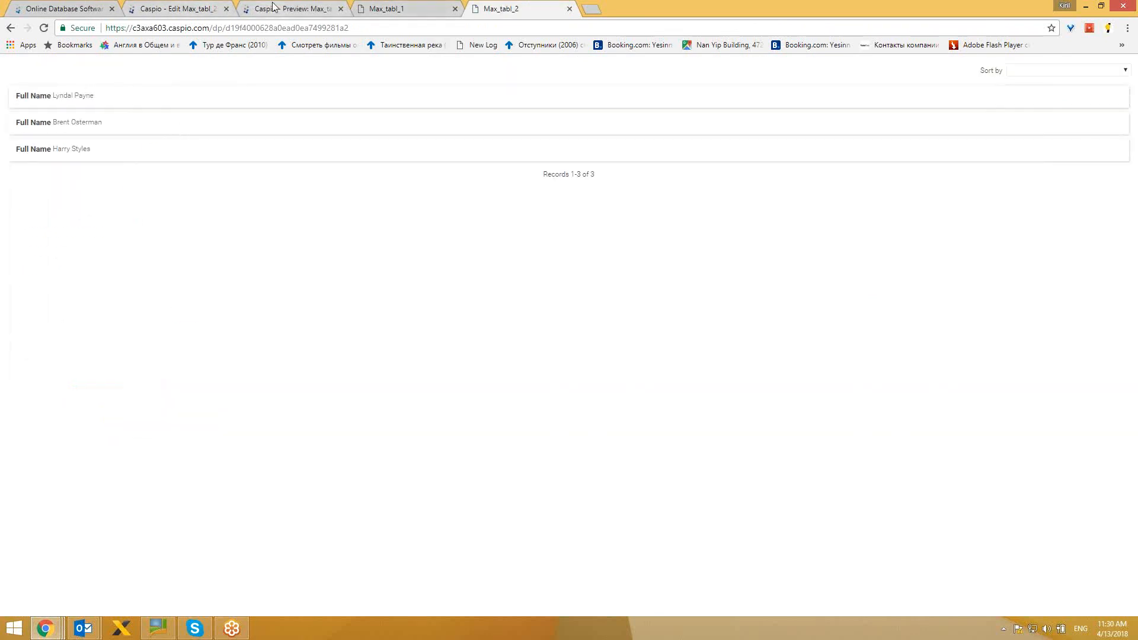
click(175, 6)
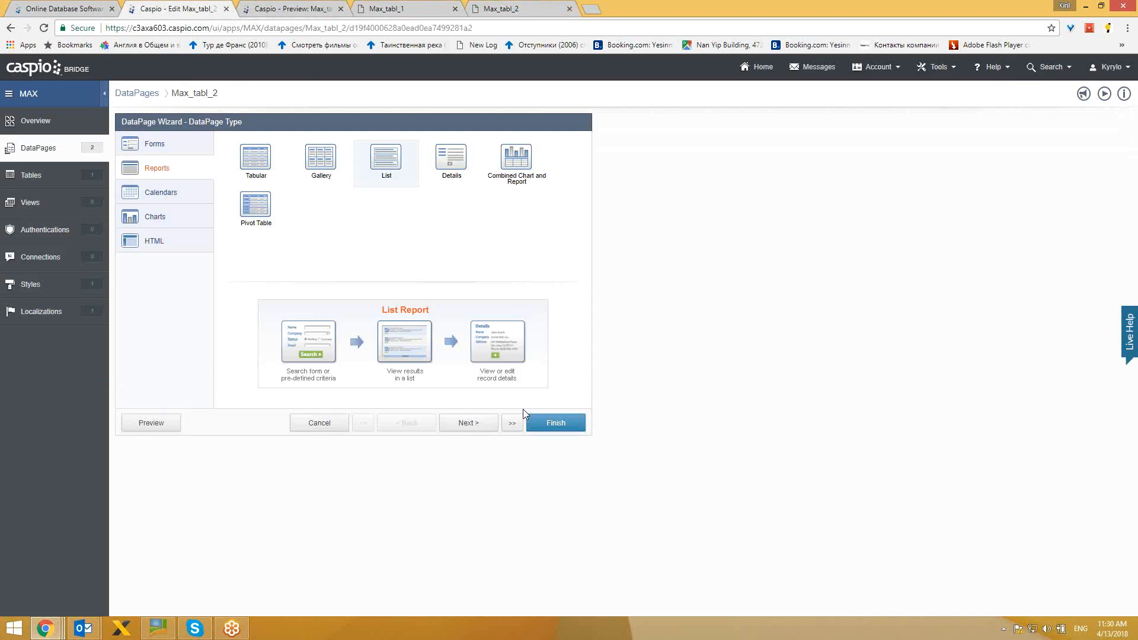
Review the data source, filtering and results page field selections of Max_tabl_2, comparing the selected Full_Name field with the published list
click(520, 417)
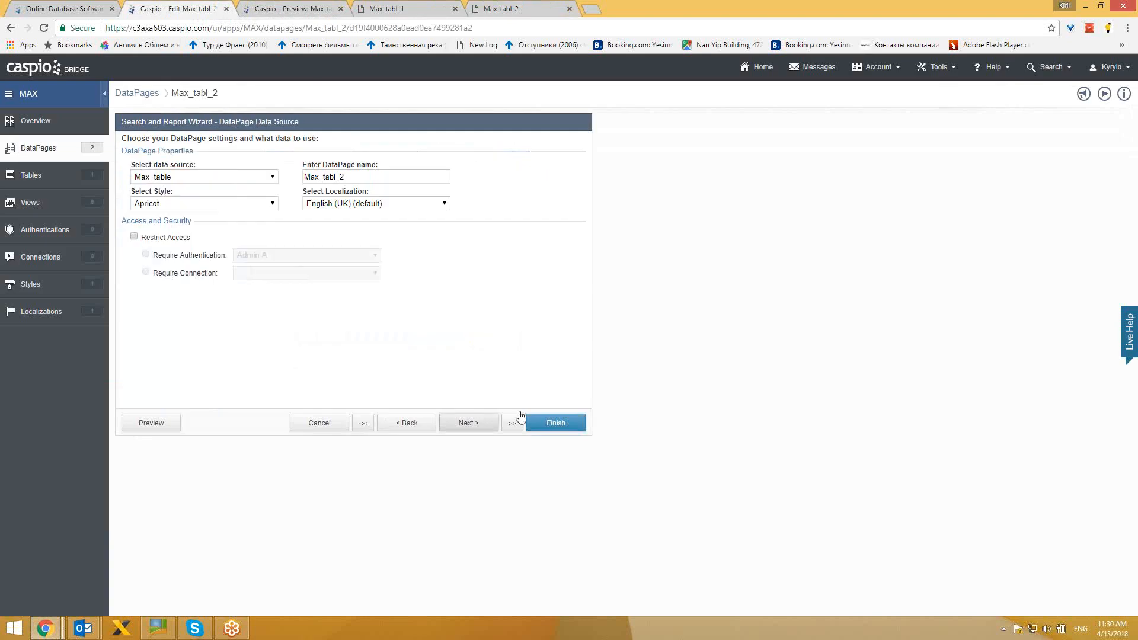
click(519, 418)
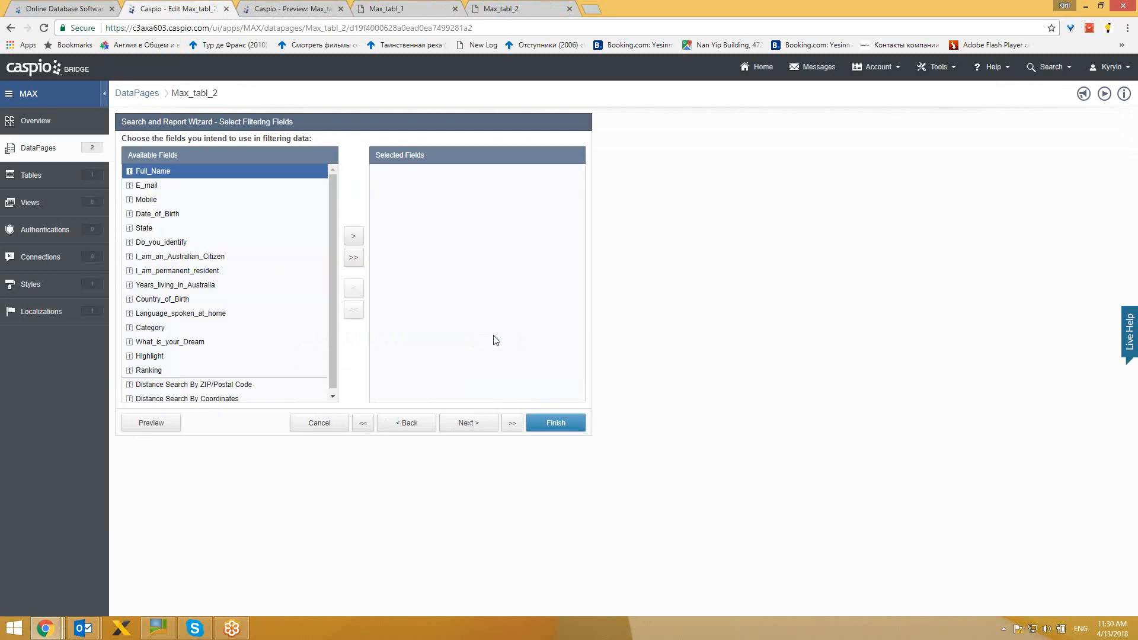
click(477, 428)
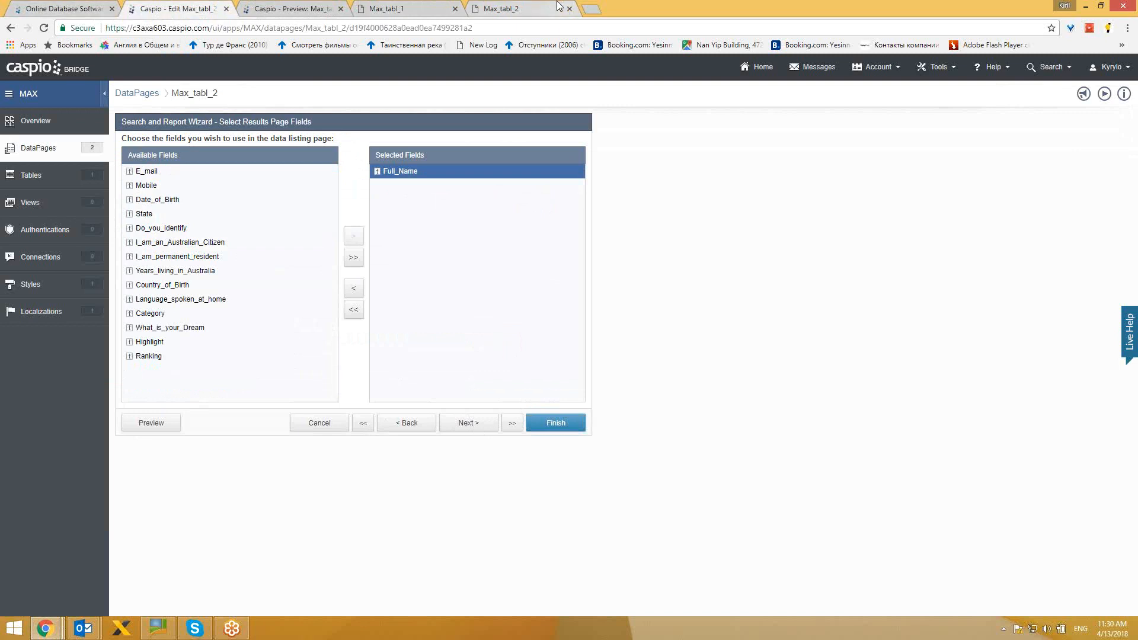
click(521, 8)
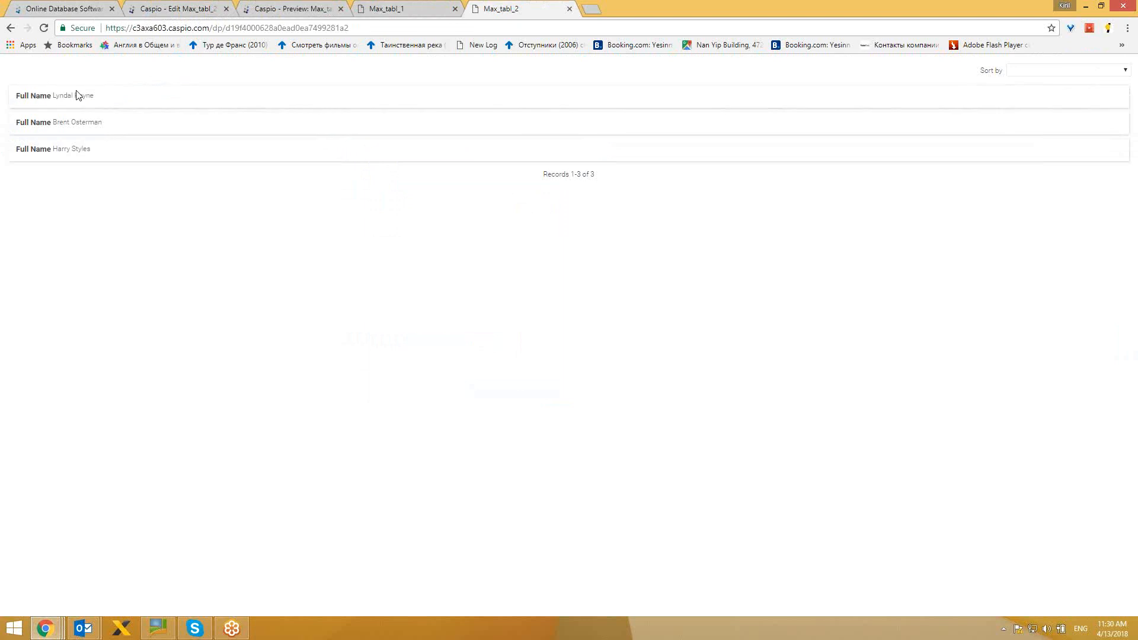
click(168, 9)
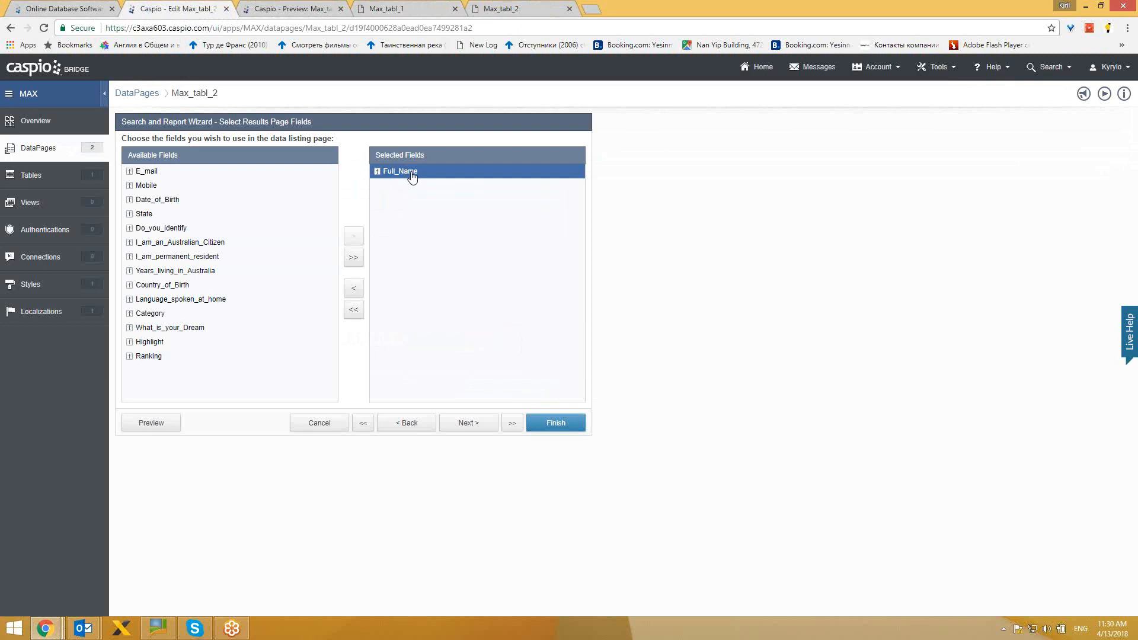
drag(417, 154, 406, 155)
Review the results page editing, field and display options, the Details Page setting and the fields selected for it
click(474, 424)
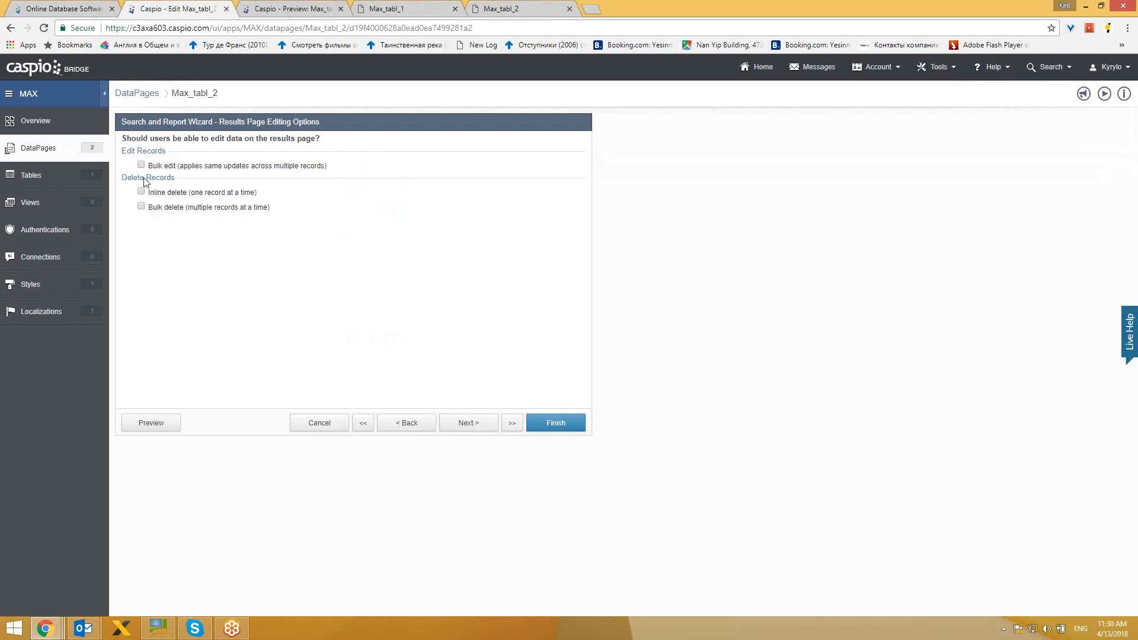
click(477, 429)
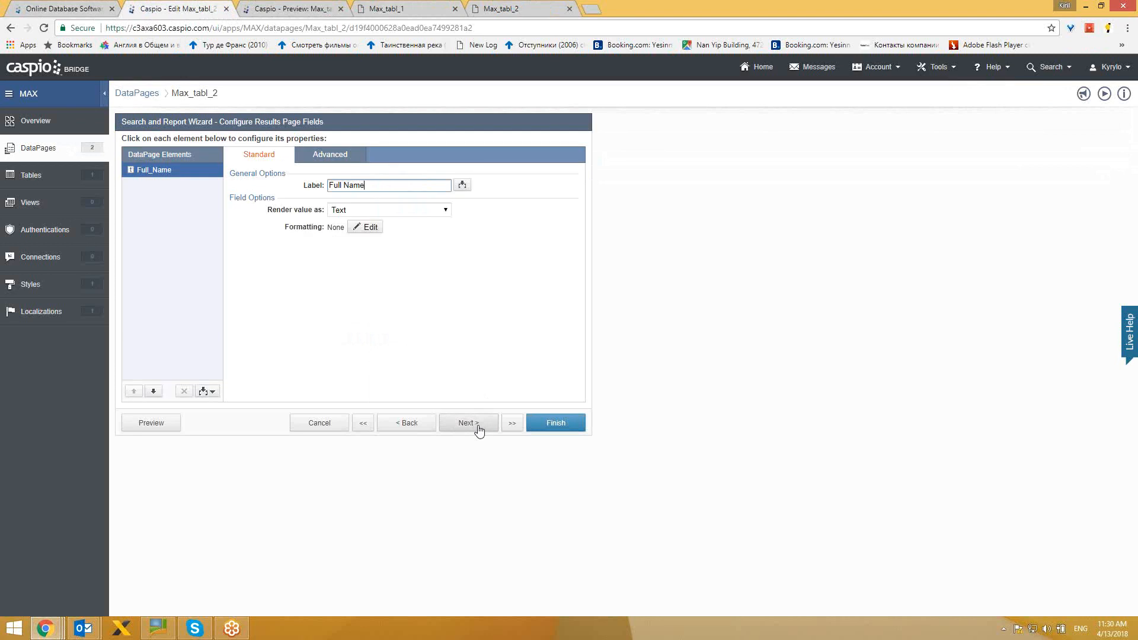
click(478, 425)
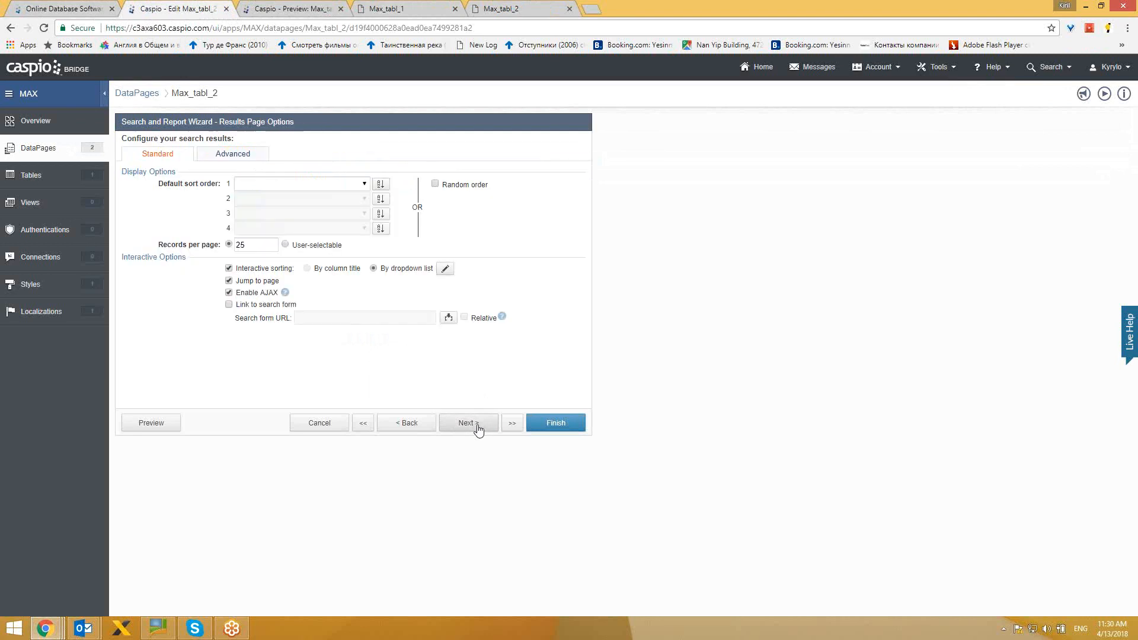
double_click(254, 245)
click(457, 424)
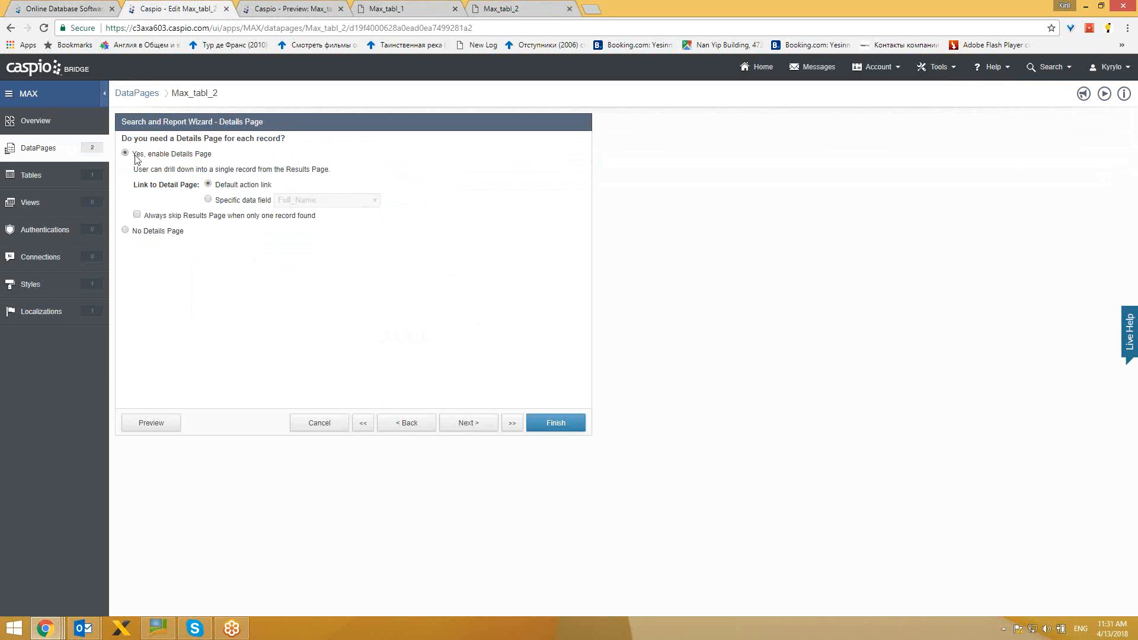
drag(135, 155, 208, 160)
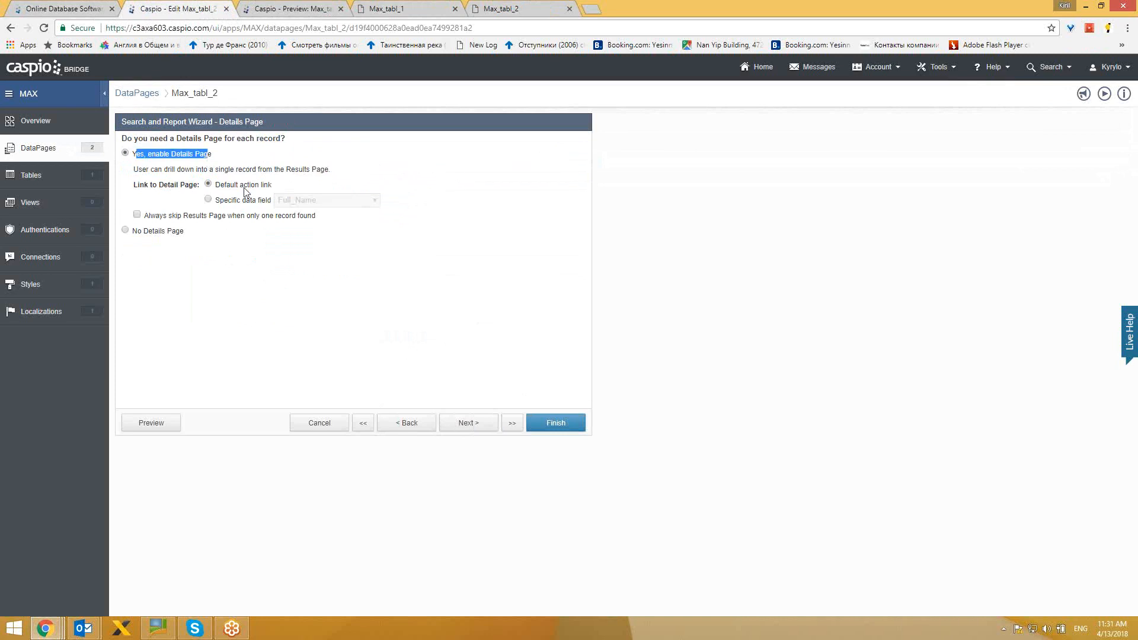
click(467, 423)
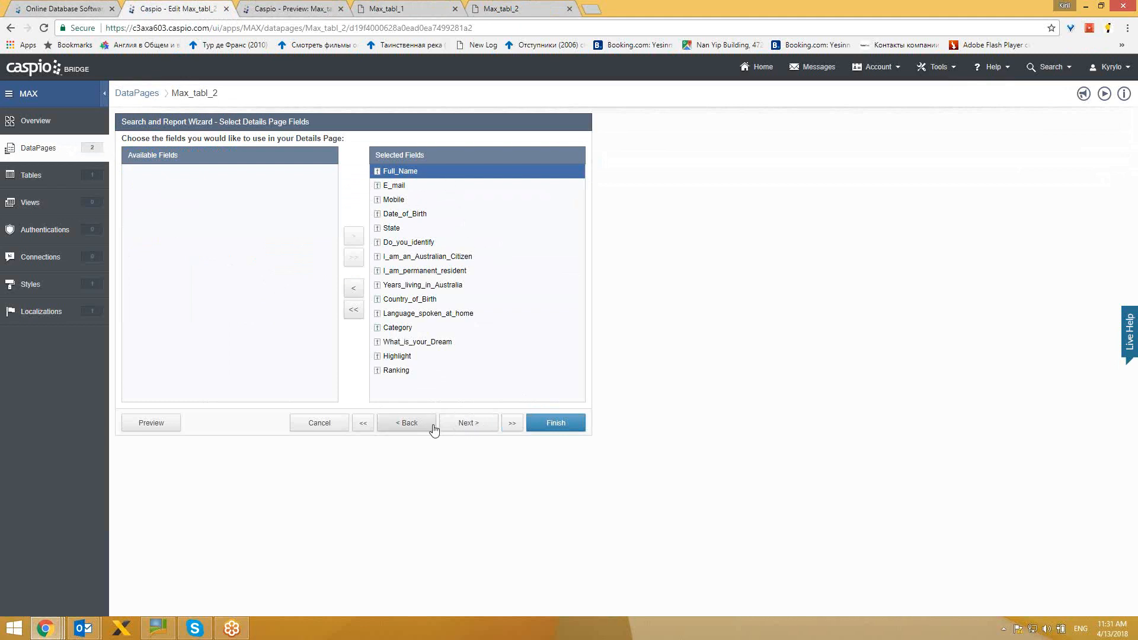
Examine the form element types of the Max_tabl_2 details page fields, from Full_Name through Highlight and Ranking
click(482, 425)
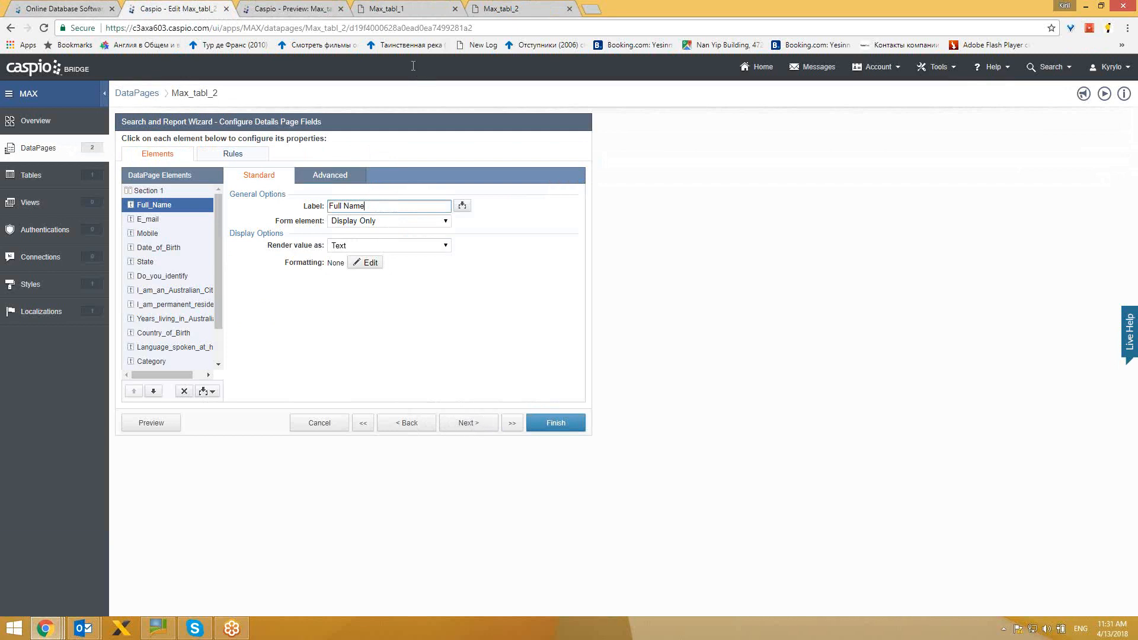
click(151, 221)
click(155, 234)
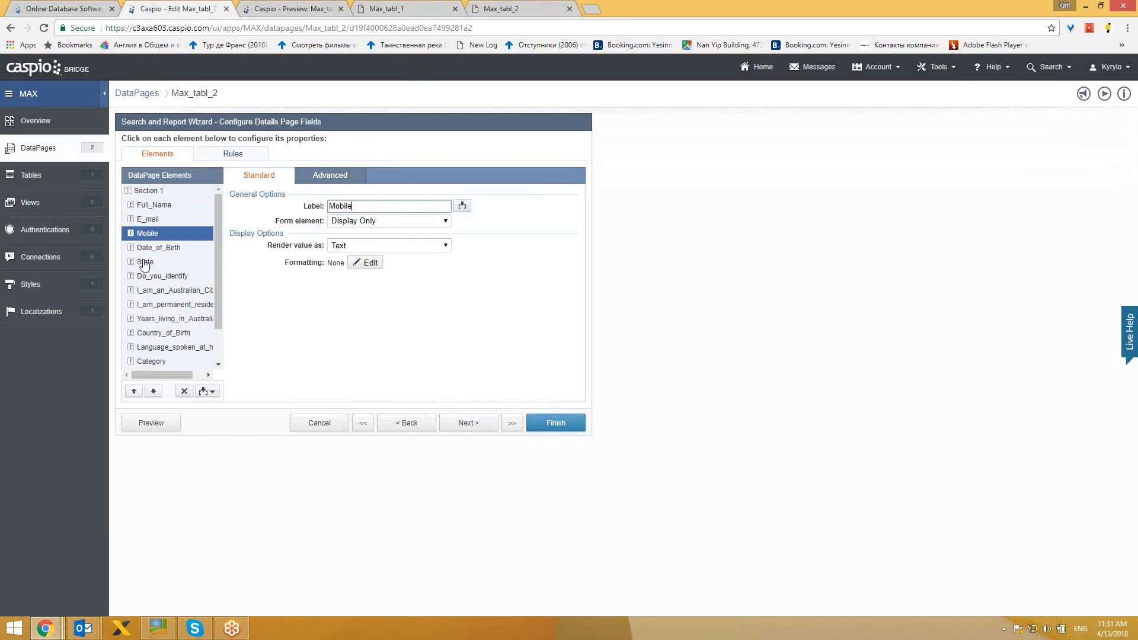
click(145, 262)
click(150, 277)
click(152, 290)
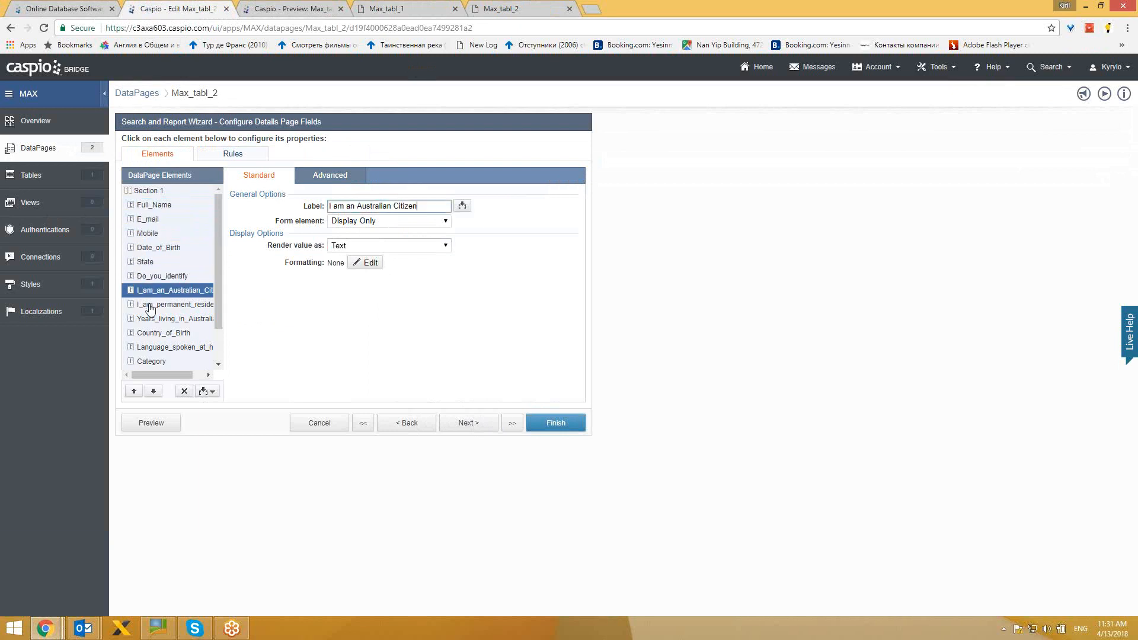
click(153, 305)
click(158, 334)
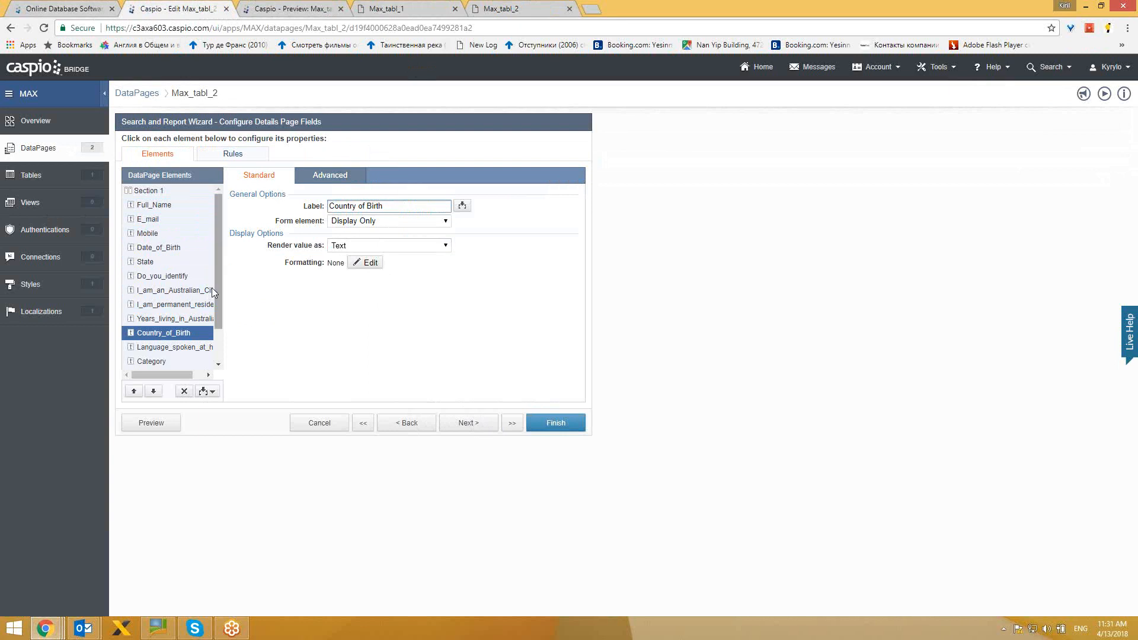
scroll(211, 287, down, 2)
click(155, 348)
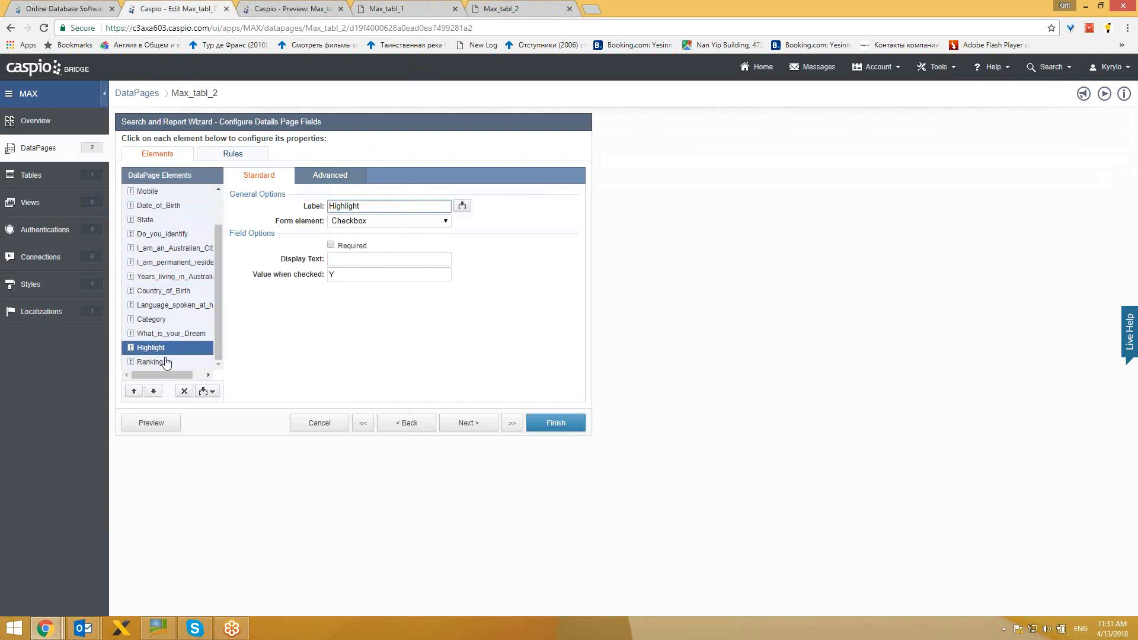
click(165, 362)
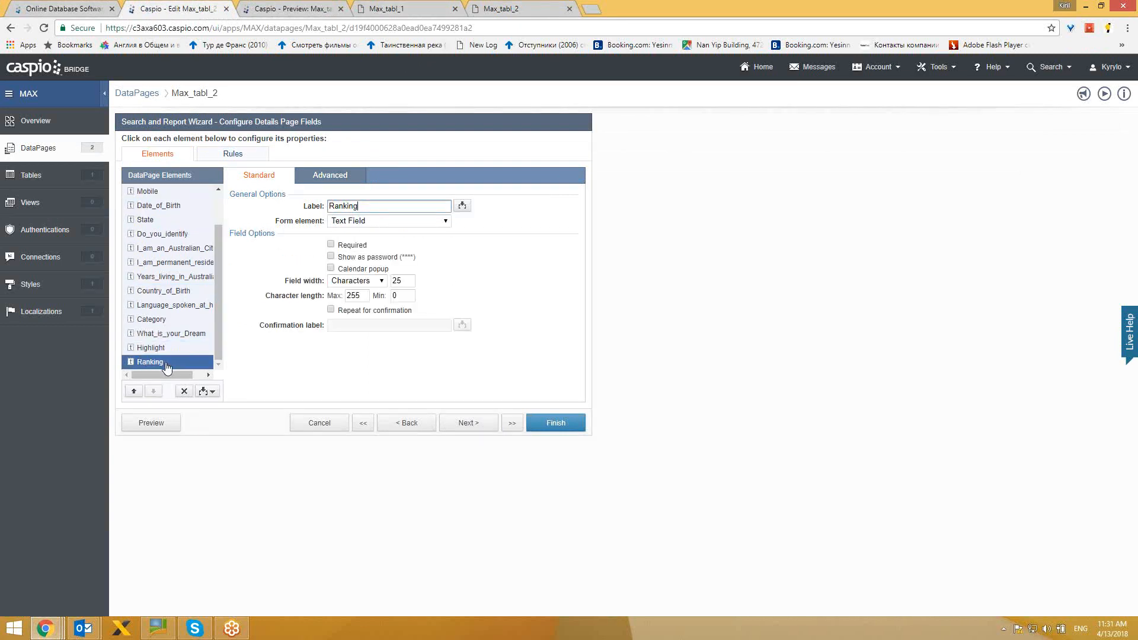
Set the Highlight checkbox's value when checked to Yes, recheck the Ranking field and proceed to the Details Page Options
click(171, 347)
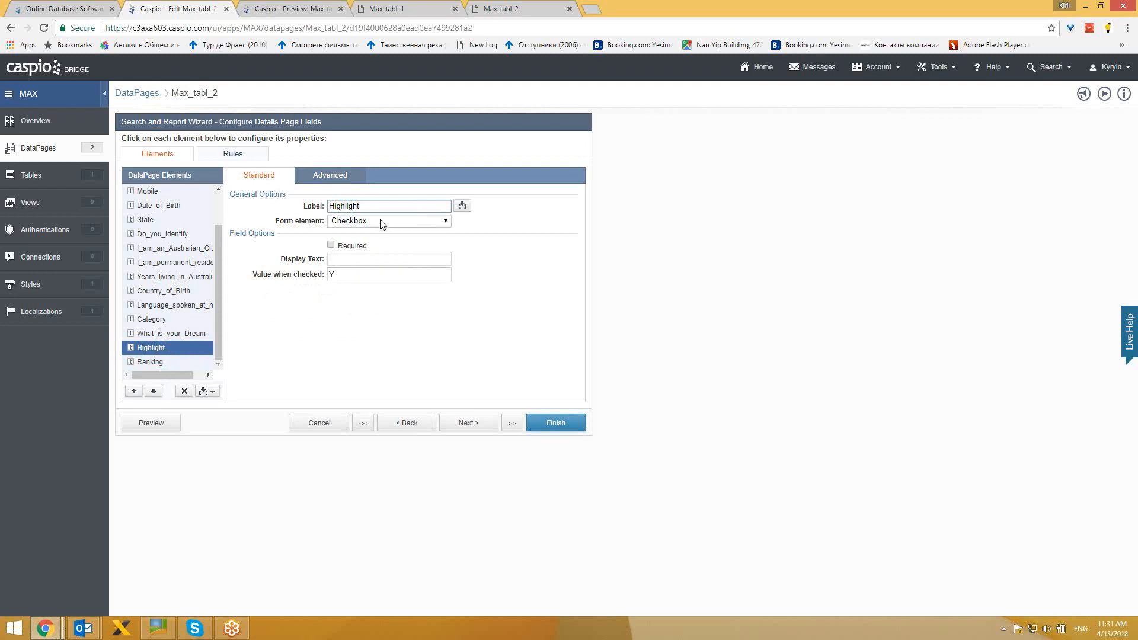
click(346, 273)
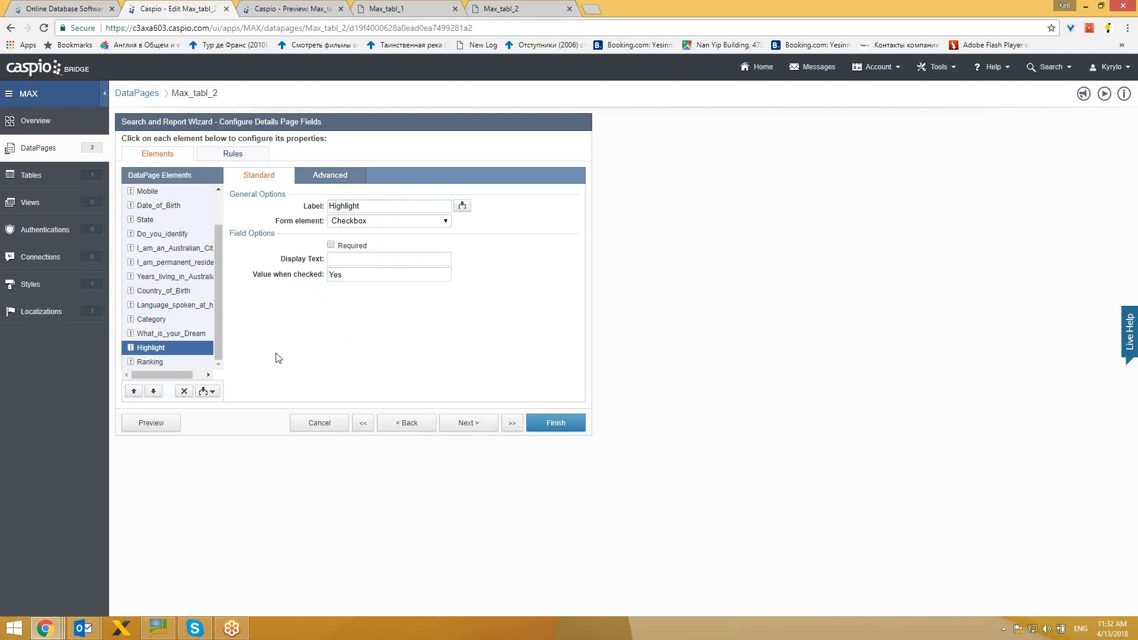
click(148, 361)
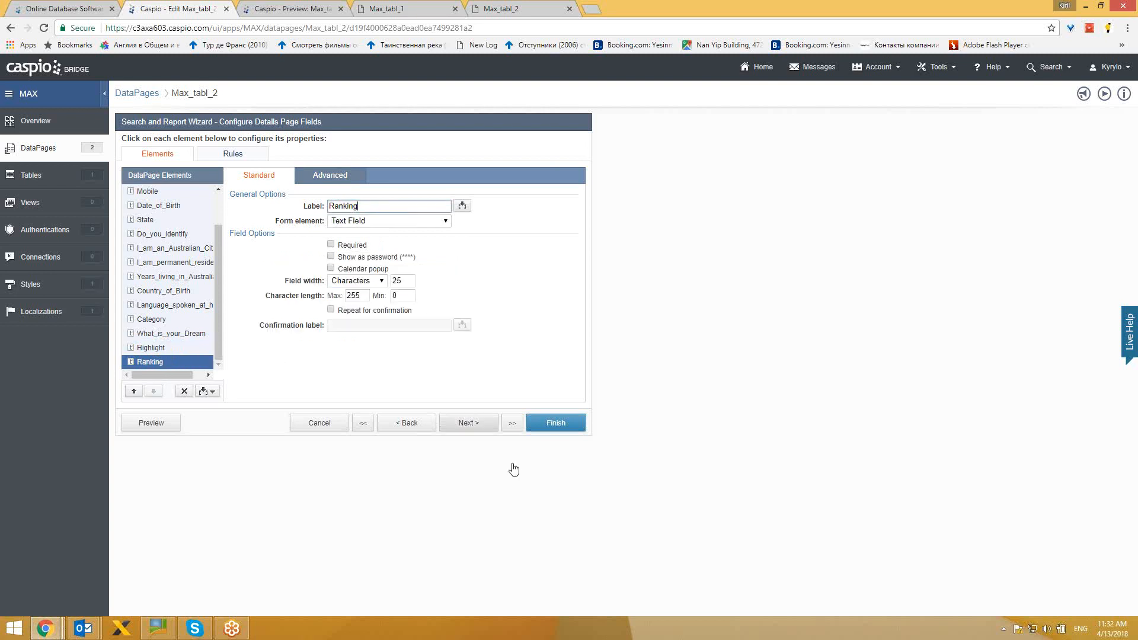
click(471, 423)
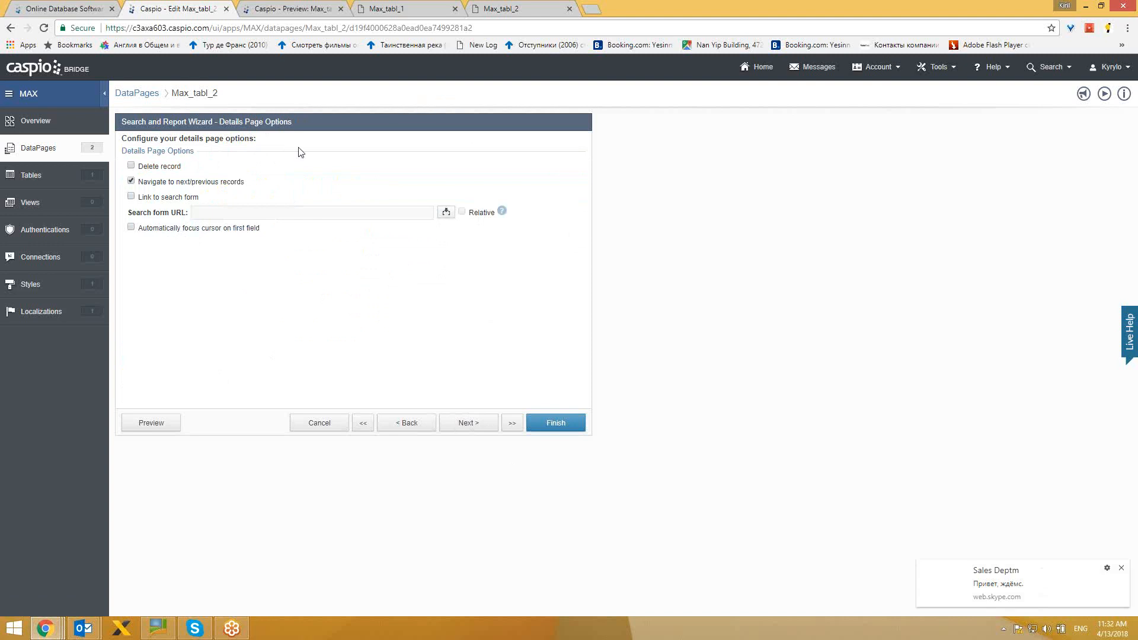
Compare the Details Page Options of Max_tabl_2, including Delete record, with the published details page of the last listed record
click(550, 7)
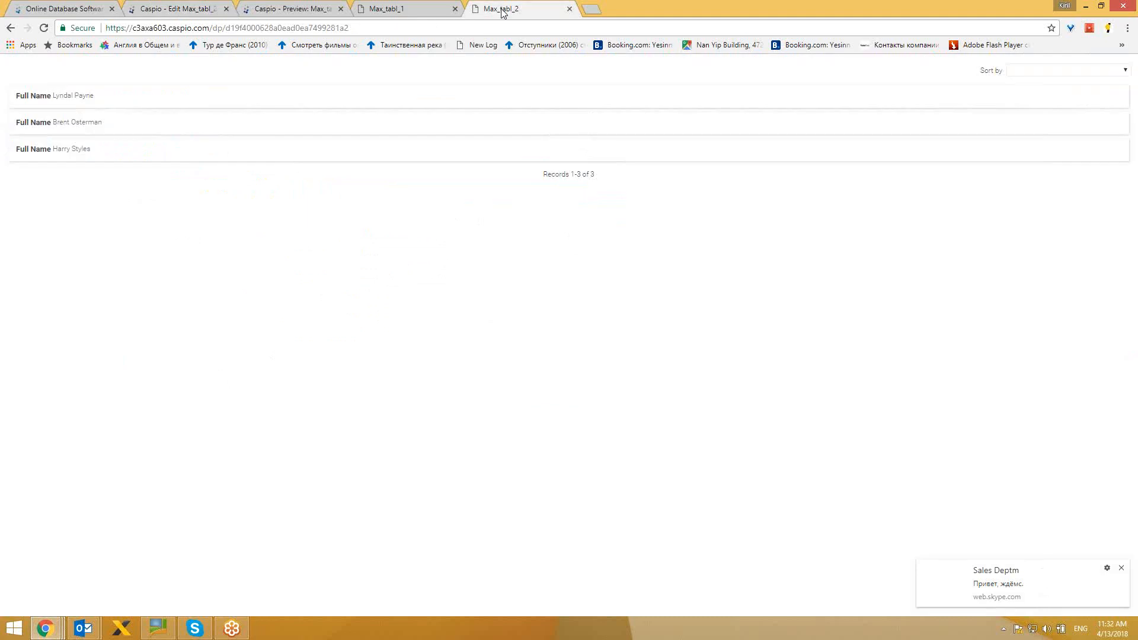
click(54, 155)
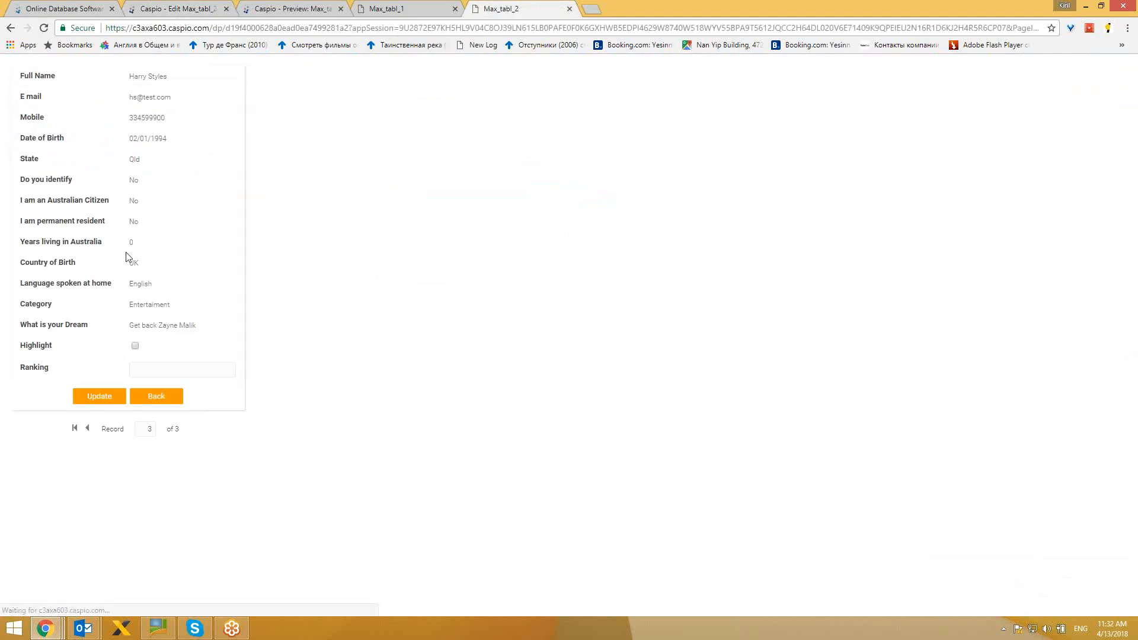
click(169, 8)
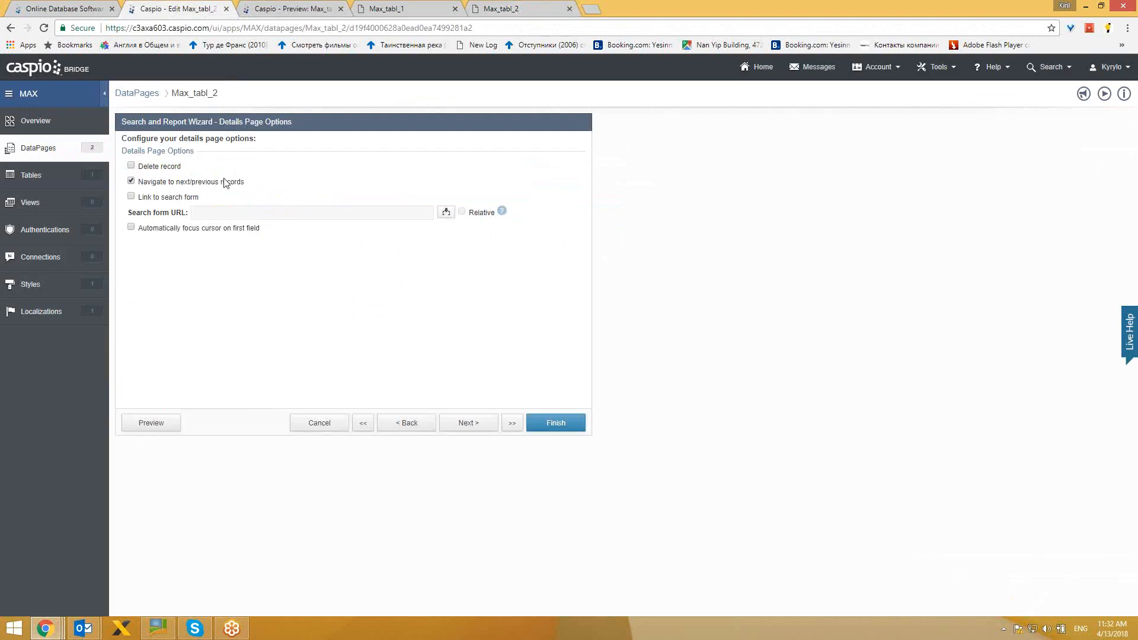
click(131, 166)
click(132, 166)
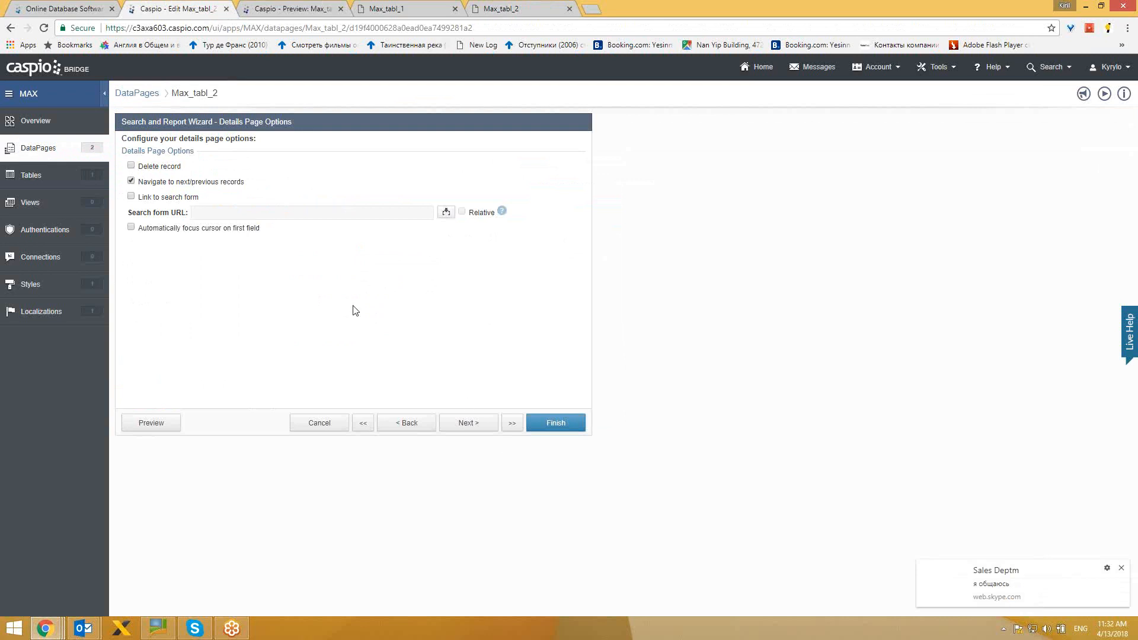
Check the option for navigating to next/previous records by going to the previous record on the published Max_tabl_2 details page
click(460, 424)
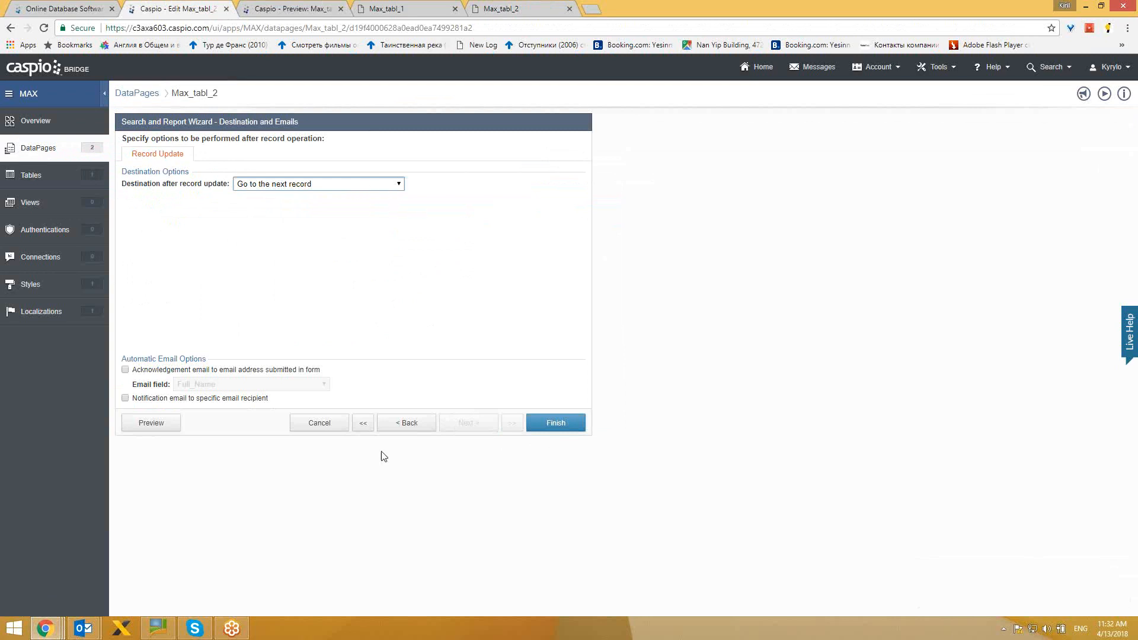
click(405, 428)
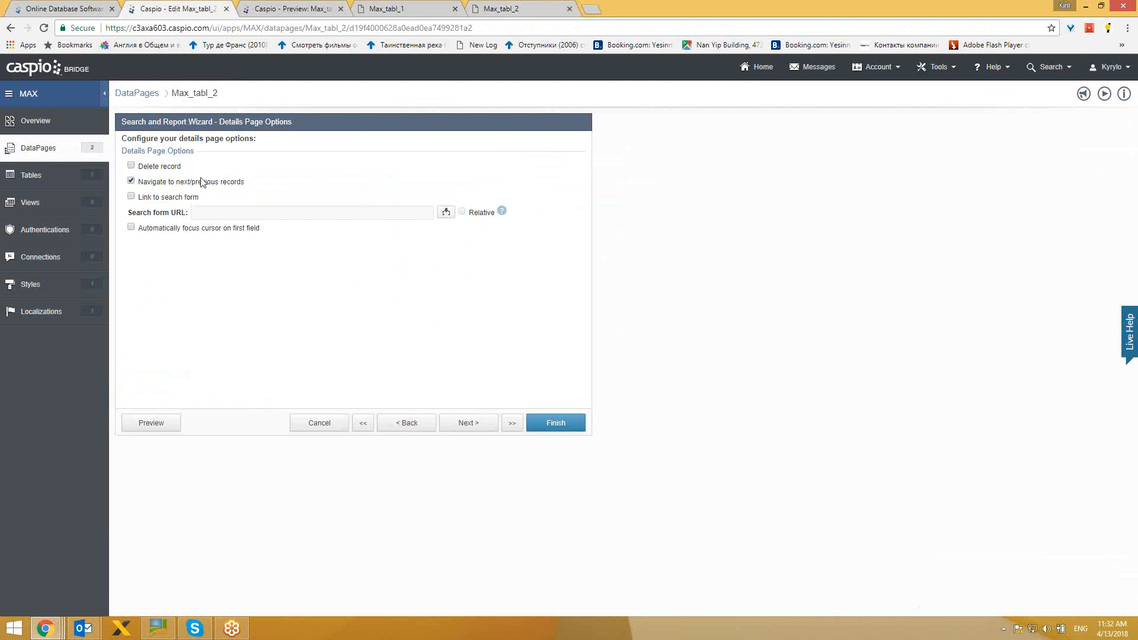
click(497, 7)
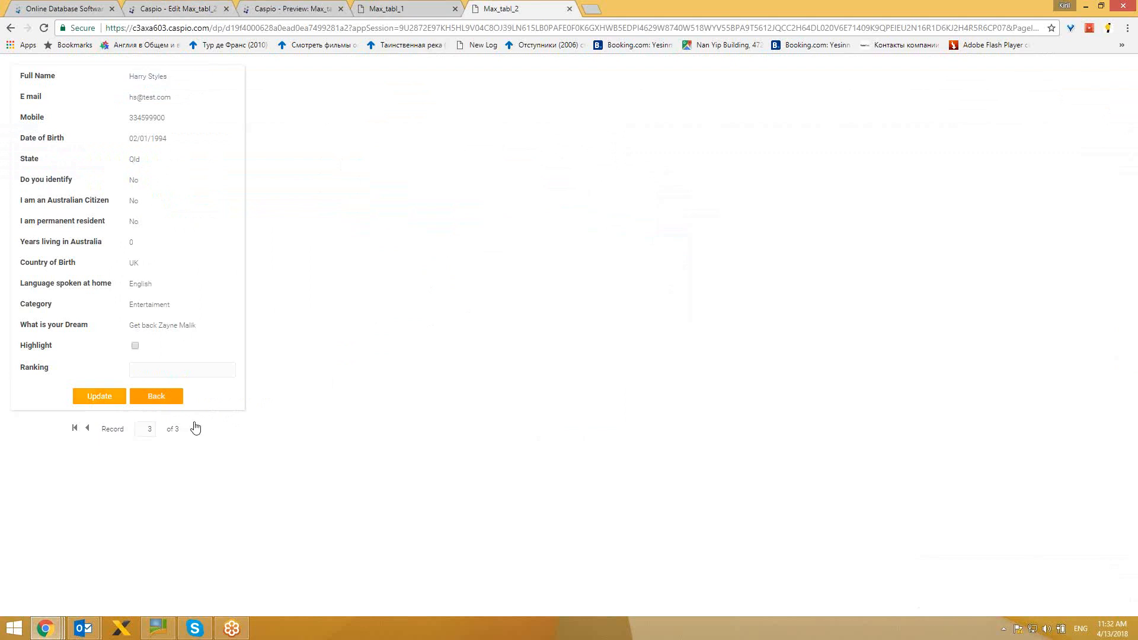
click(90, 430)
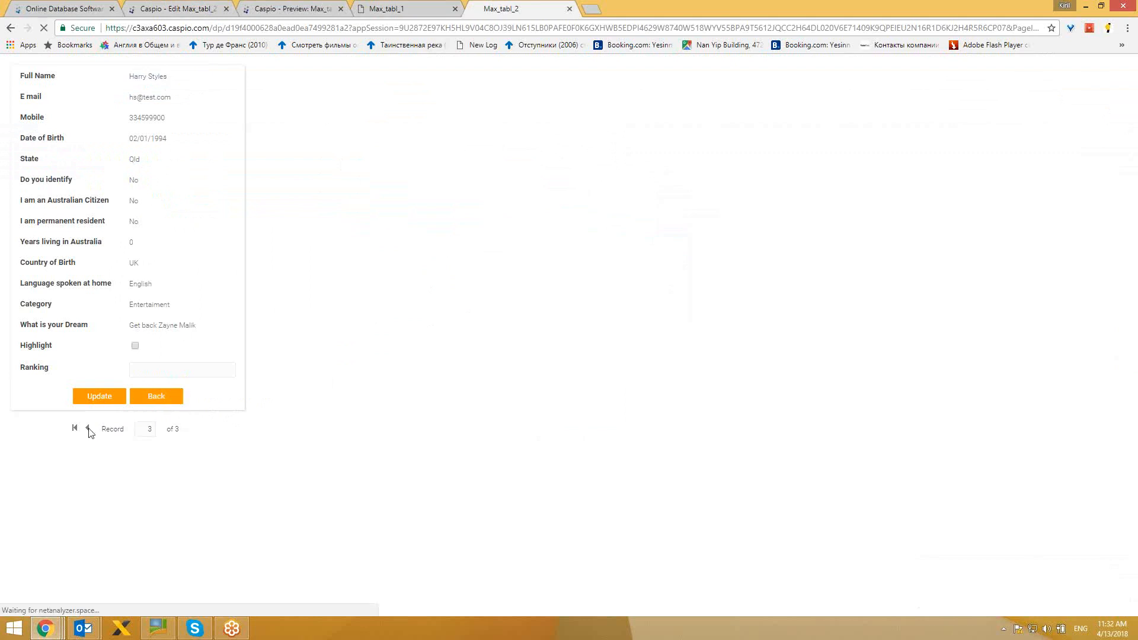
click(178, 7)
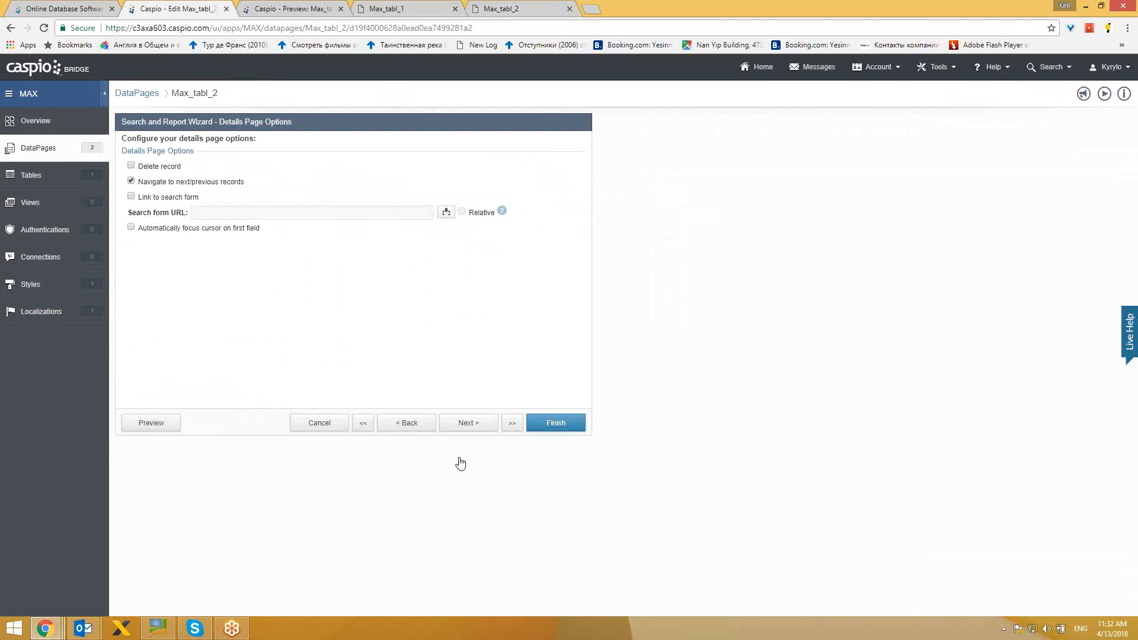
Review the destination choices after a record update, keep Go to the next record, and finish the Max_tabl_2 wizard
click(474, 422)
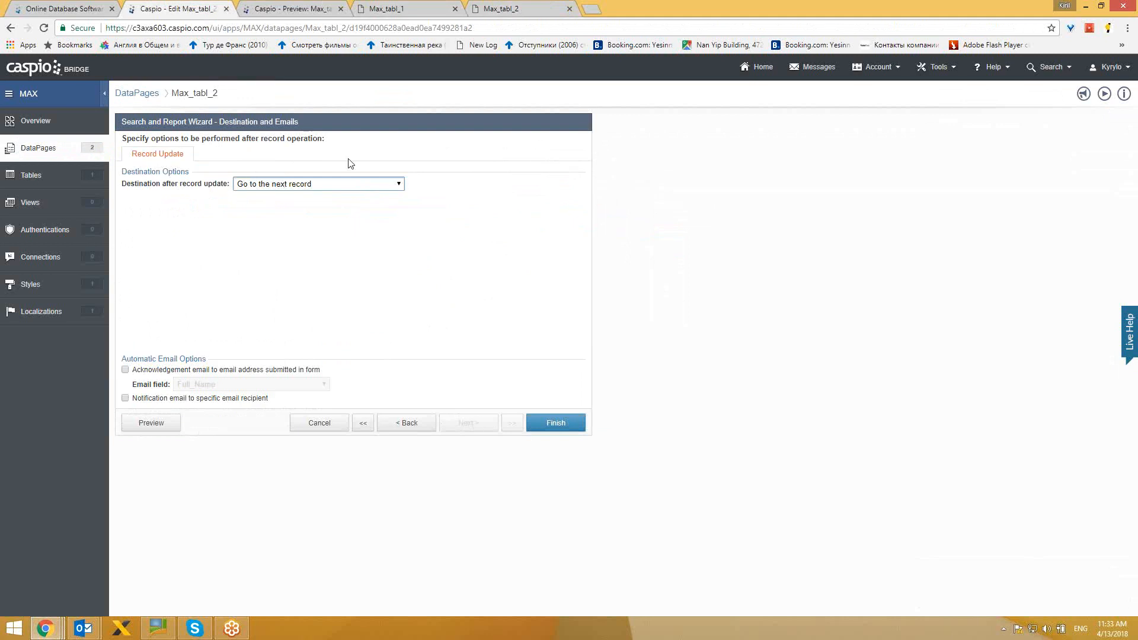
click(394, 185)
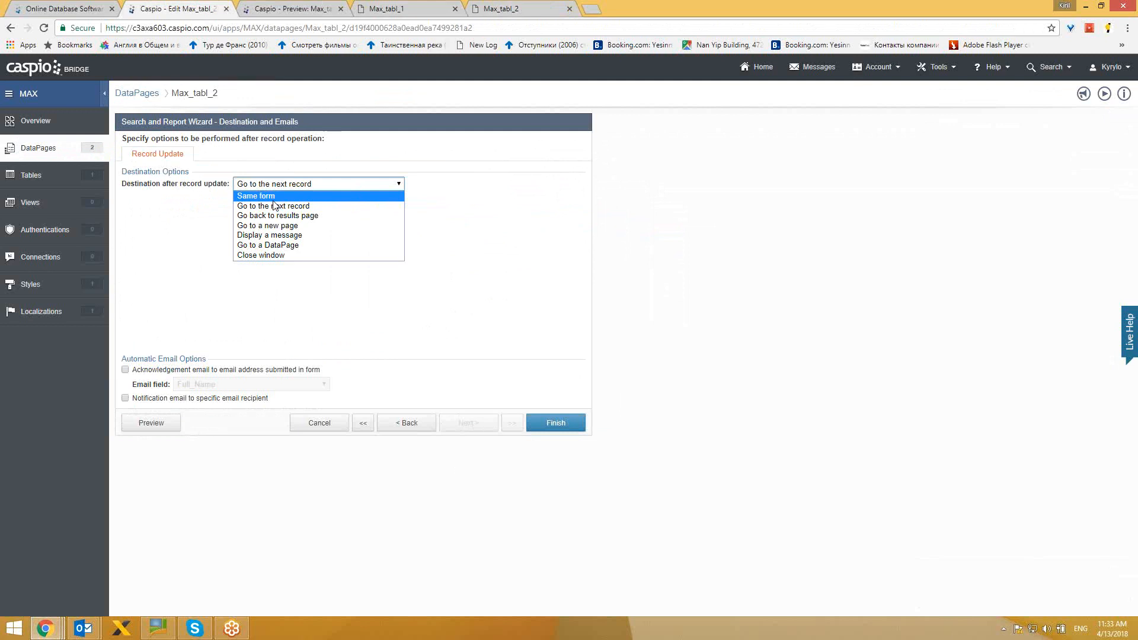
click(544, 8)
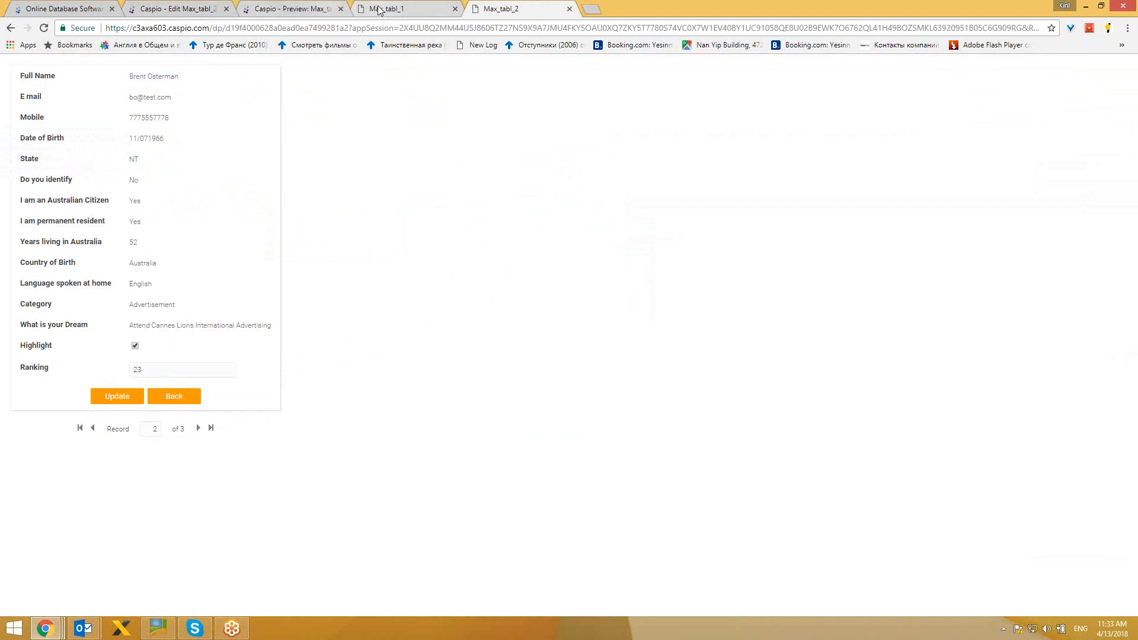
click(208, 10)
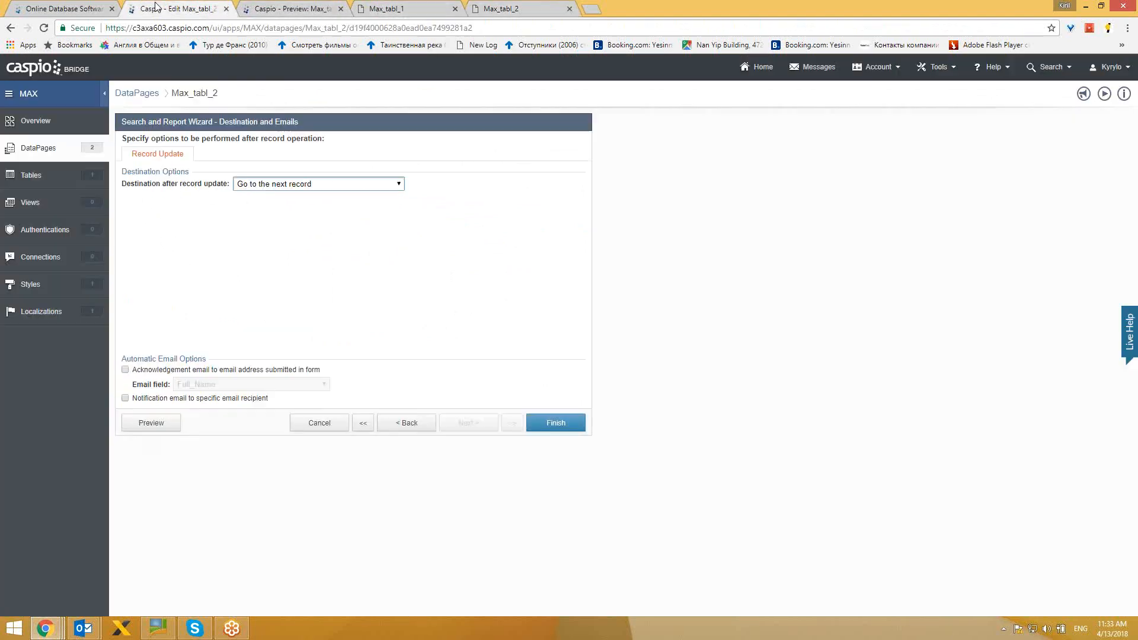
click(305, 184)
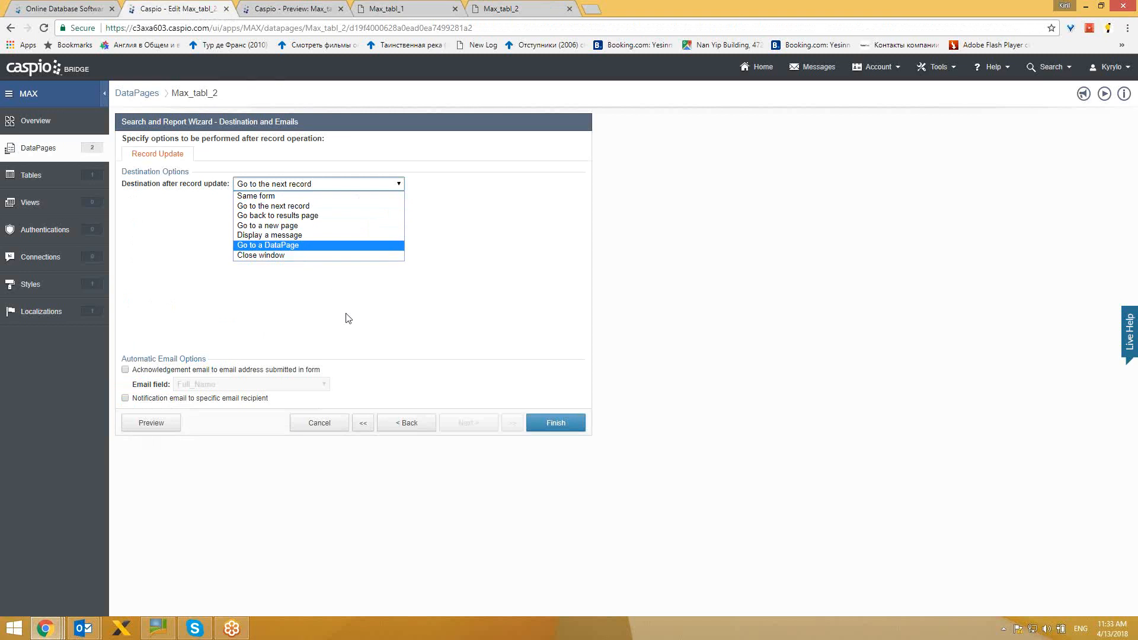
click(419, 335)
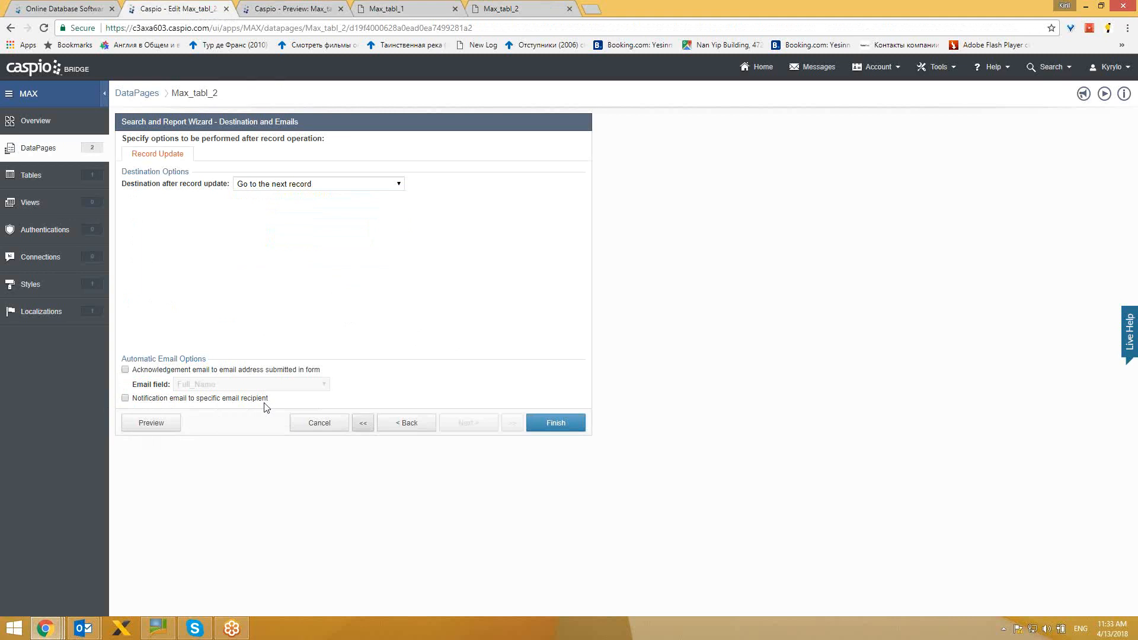
click(566, 425)
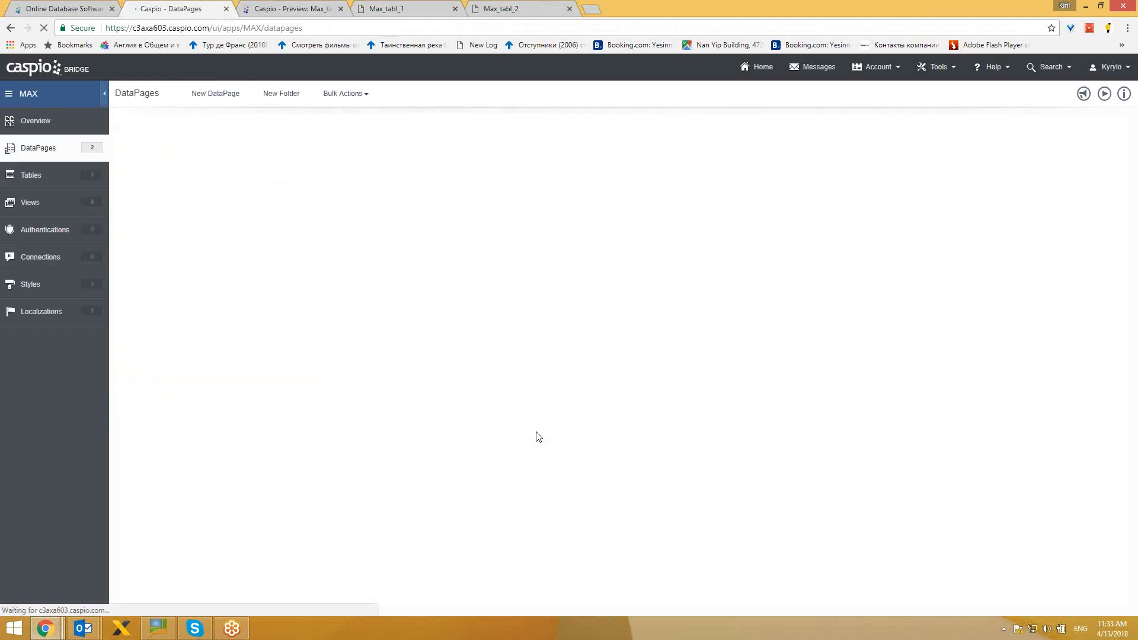
Compare the record on the published Max_tabl_2 details page with its entry in the Max_tabl_1 gallery
click(500, 9)
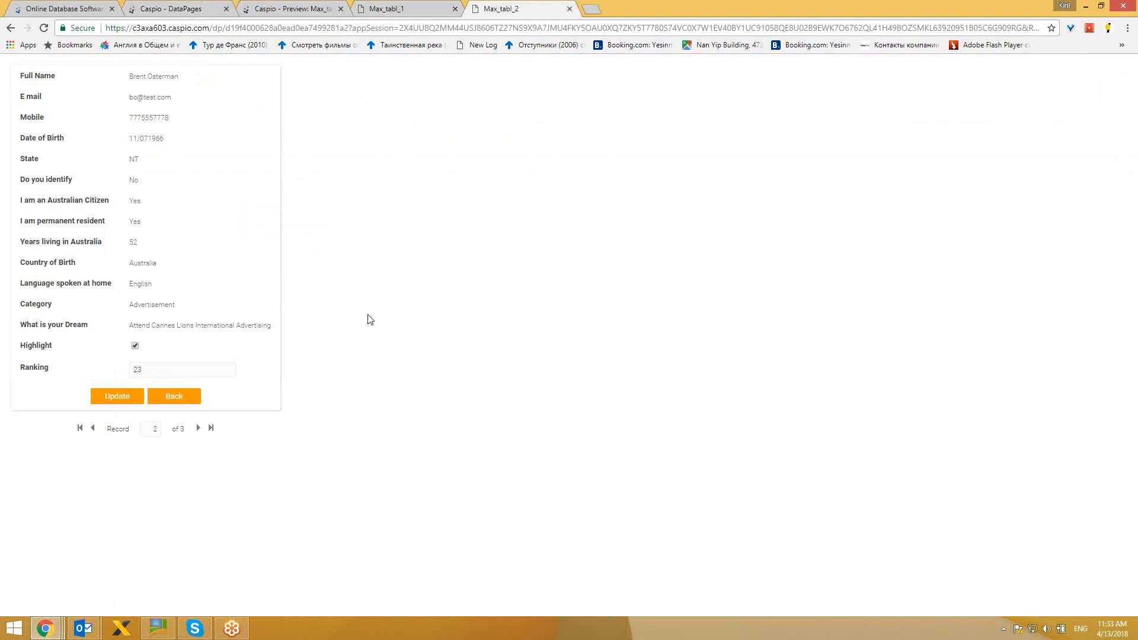
click(356, 13)
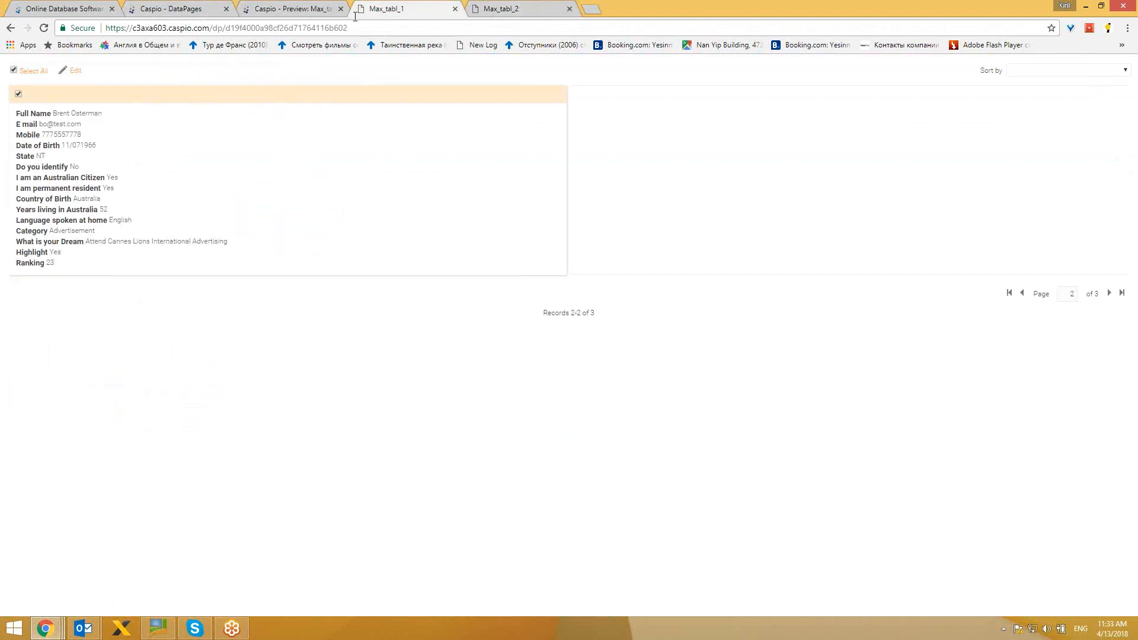
click(528, 9)
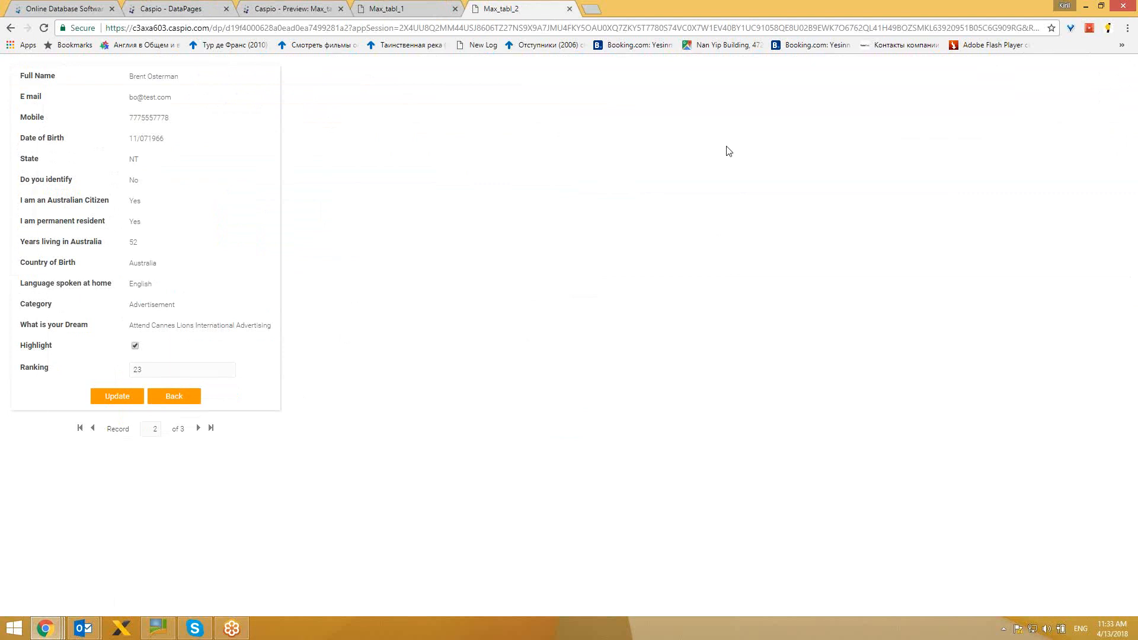
click(783, 16)
click(782, 16)
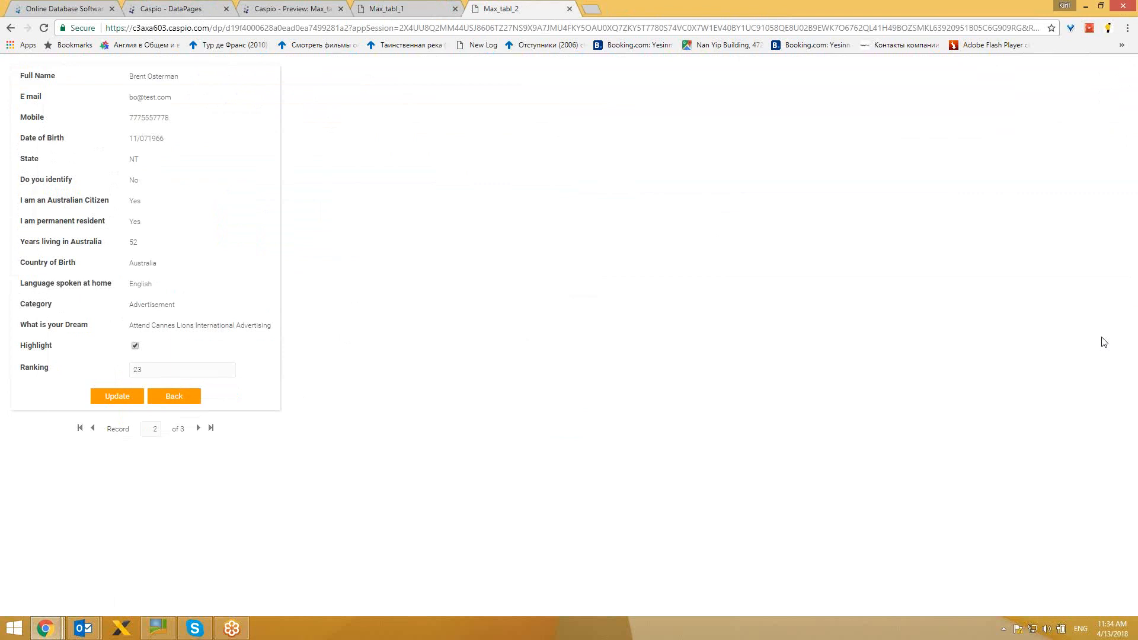